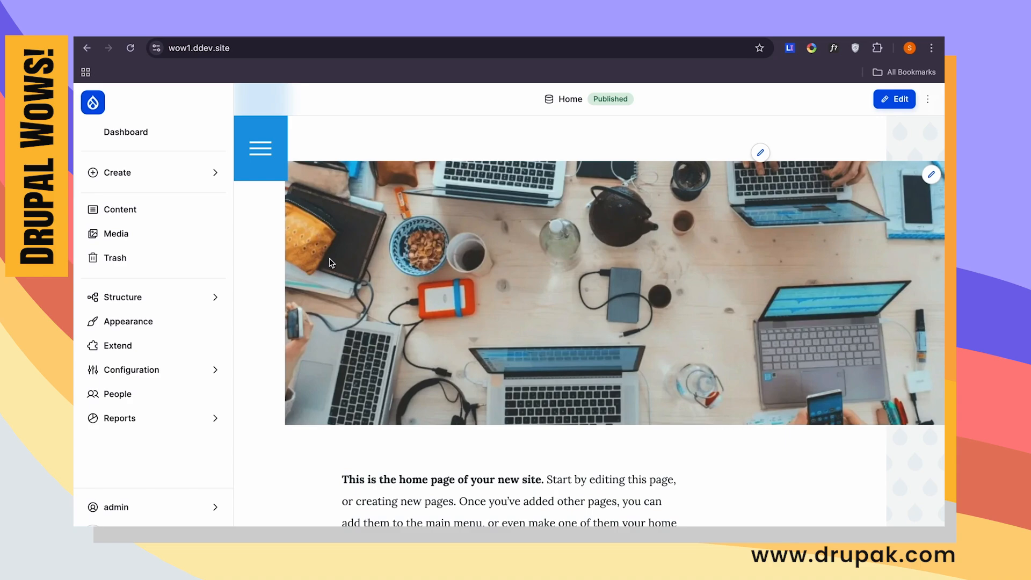
- Start a new content type and name it Employee
{"action": "left_click", "coordinate": [198, 301]}
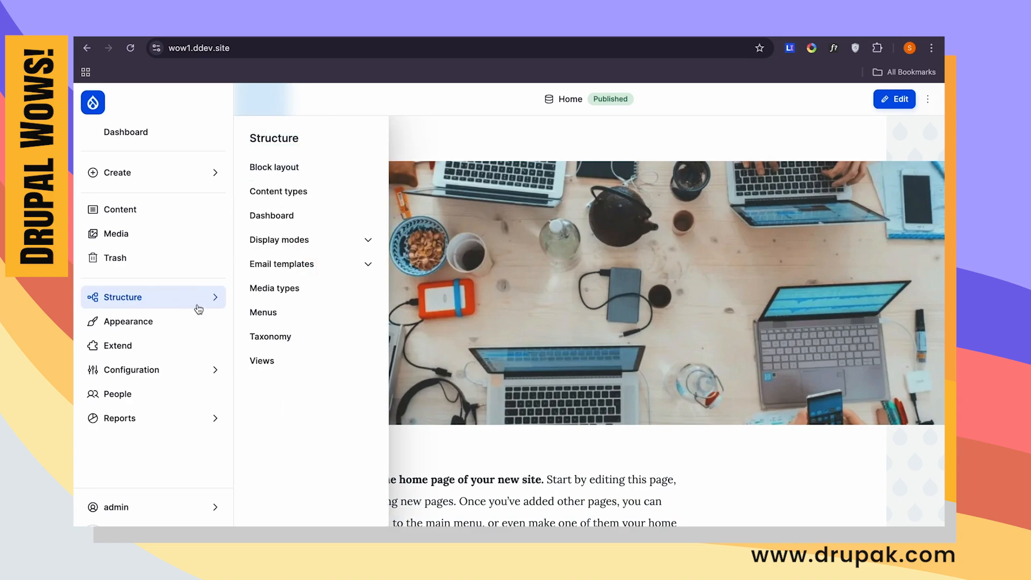
{"action": "left_click", "coordinate": [320, 202]}
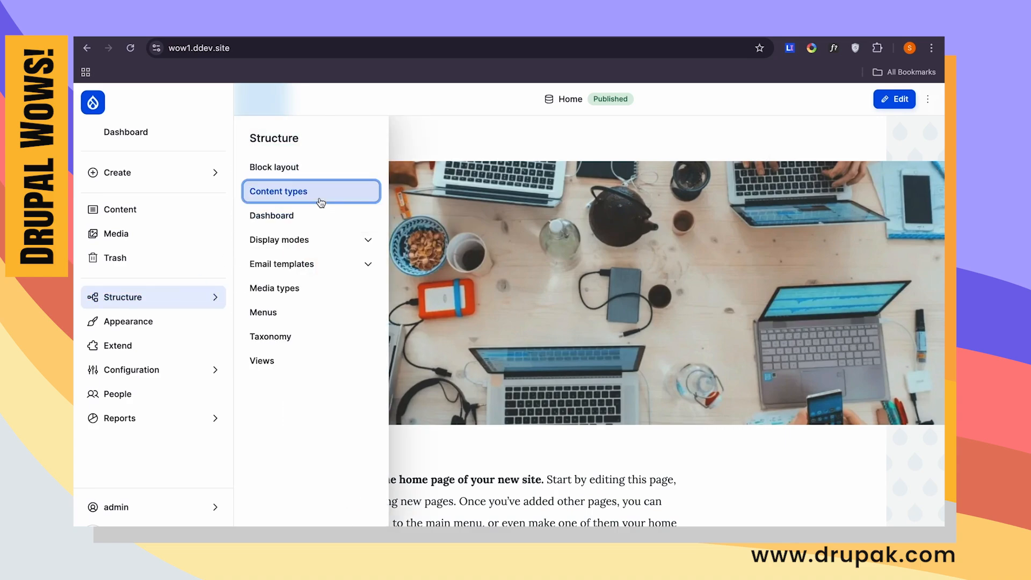
{"action": "left_click", "coordinate": [889, 99]}
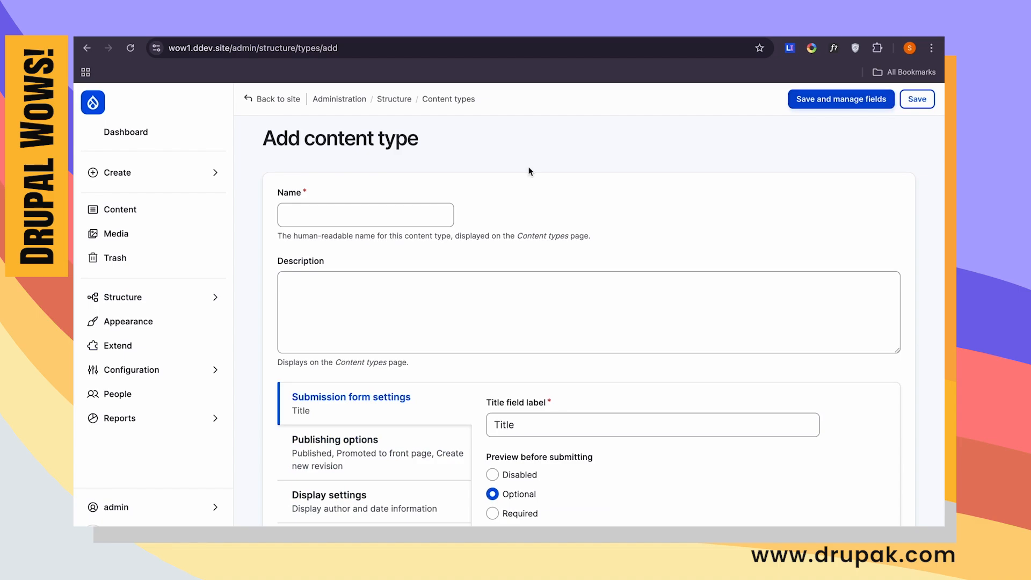
{"action": "left_click", "coordinate": [414, 215]}
{"action": "type", "text": "Employee"}
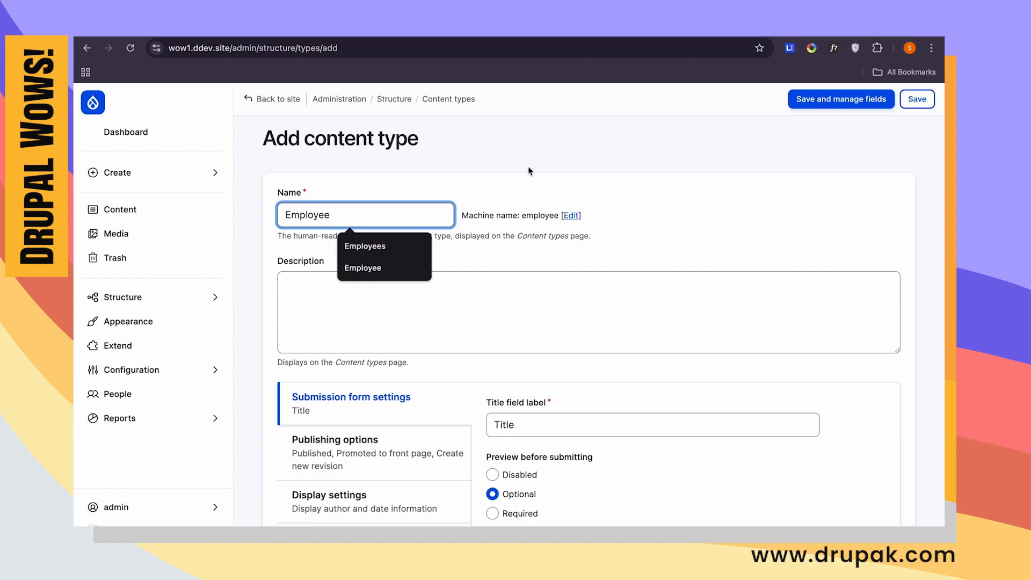
- Set the Employee content type's title field label to Name, then save and continue to managing its fields
{"action": "scroll", "coordinate": [631, 193], "scroll_direction": "down", "scroll_amount": 2}
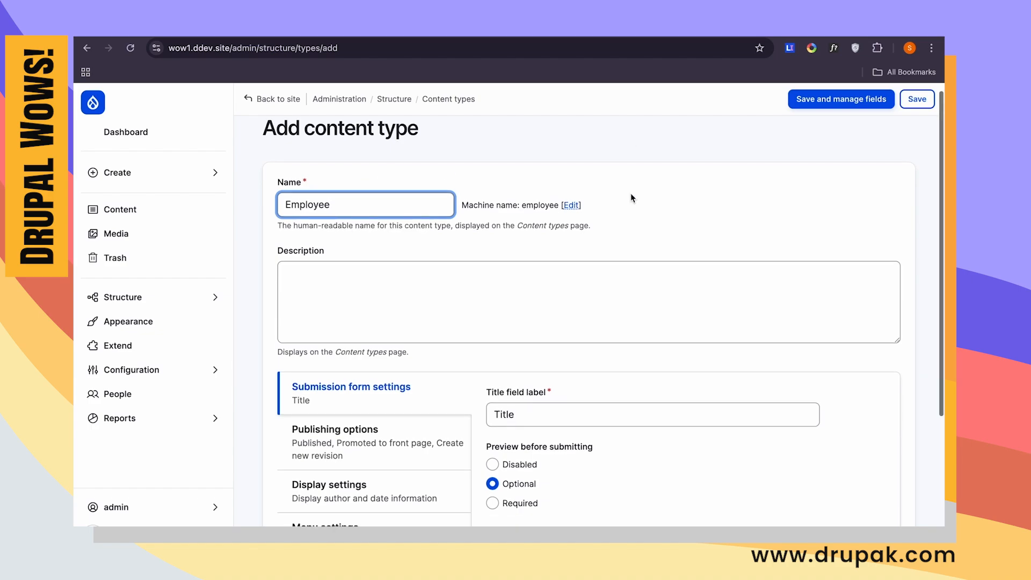
{"action": "left_click", "coordinate": [516, 358]}
{"action": "double_click", "coordinate": [504, 358]}
{"action": "type", "text": "Name"}
{"action": "scroll", "coordinate": [590, 322], "scroll_direction": "down", "scroll_amount": 3}
{"action": "scroll", "coordinate": [590, 322], "scroll_direction": "up", "scroll_amount": 5}
{"action": "left_click", "coordinate": [854, 98]}
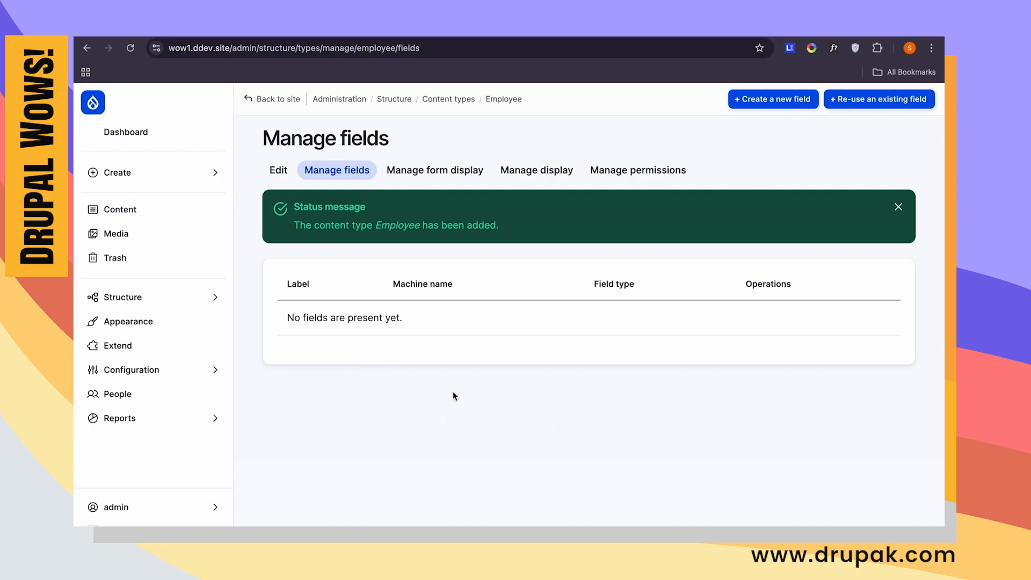
- Add an integer number field labelled Salary to the Employee content type and save it with default settings
{"action": "left_click", "coordinate": [761, 104]}
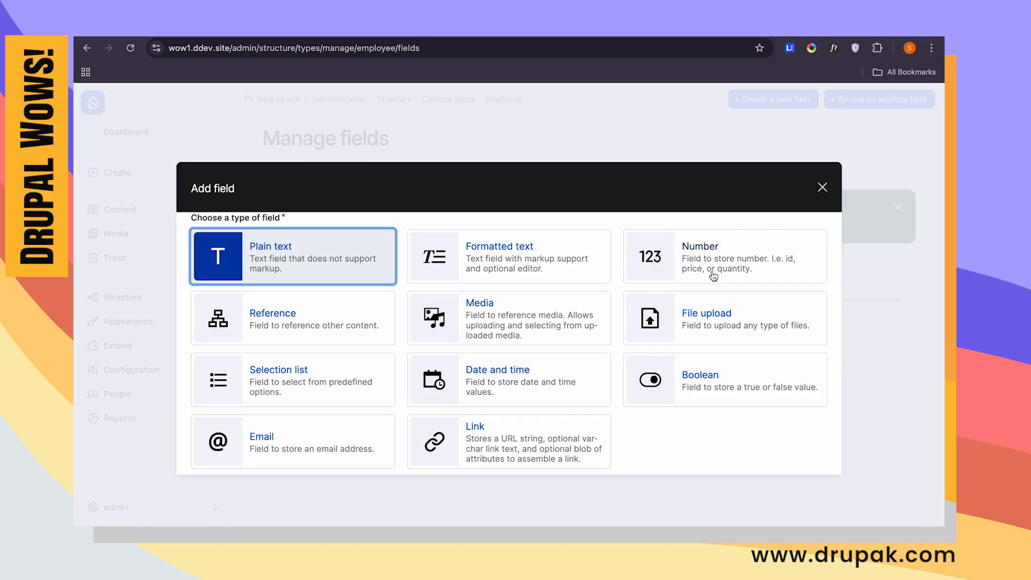
{"action": "left_click", "coordinate": [714, 276]}
{"action": "type", "text": "Salary"}
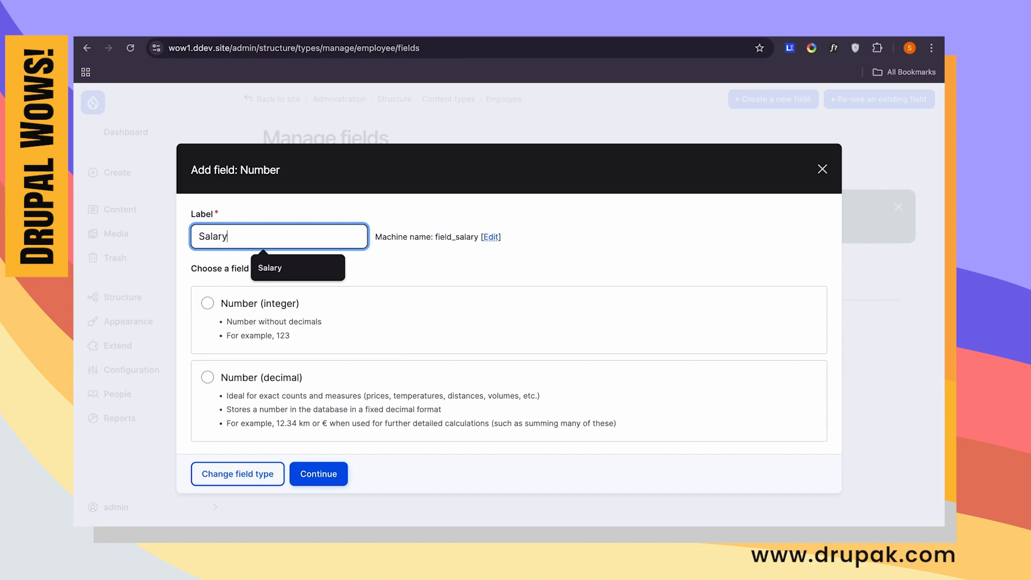
{"action": "left_click", "coordinate": [285, 320]}
{"action": "left_click", "coordinate": [318, 474]}
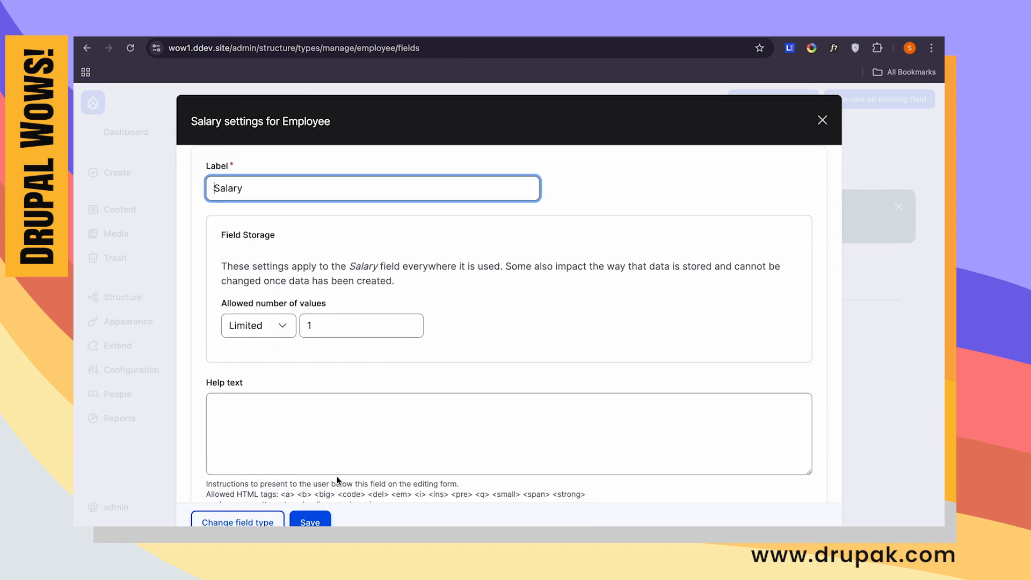
{"action": "scroll", "coordinate": [385, 392], "scroll_direction": "down", "scroll_amount": 8}
{"action": "left_click", "coordinate": [312, 522]}
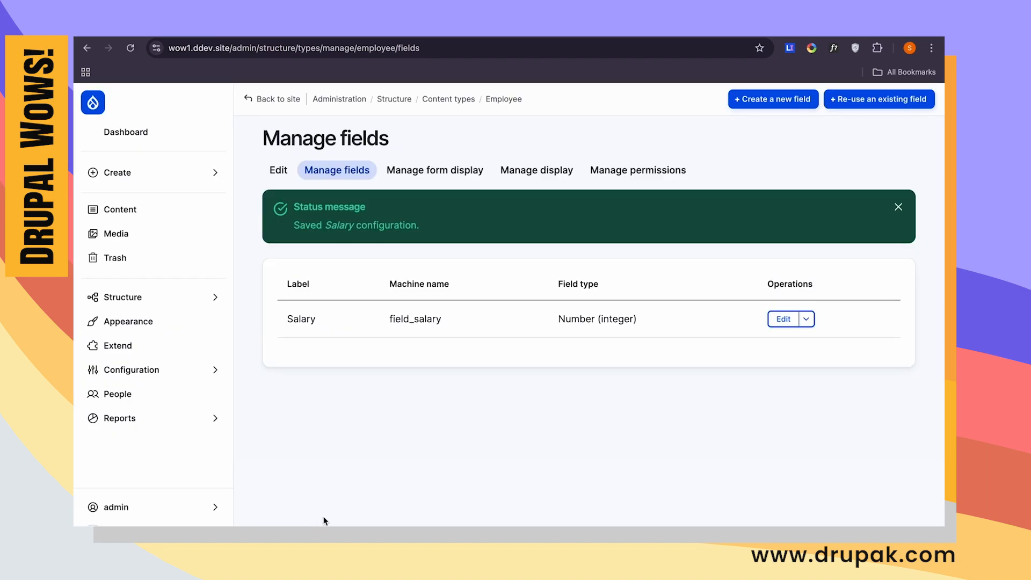
- Set the Salary field's suffix to $ and save its settings
{"action": "left_click", "coordinate": [784, 319]}
{"action": "scroll", "coordinate": [418, 384], "scroll_direction": "down", "scroll_amount": 8}
{"action": "left_click", "coordinate": [415, 385]}
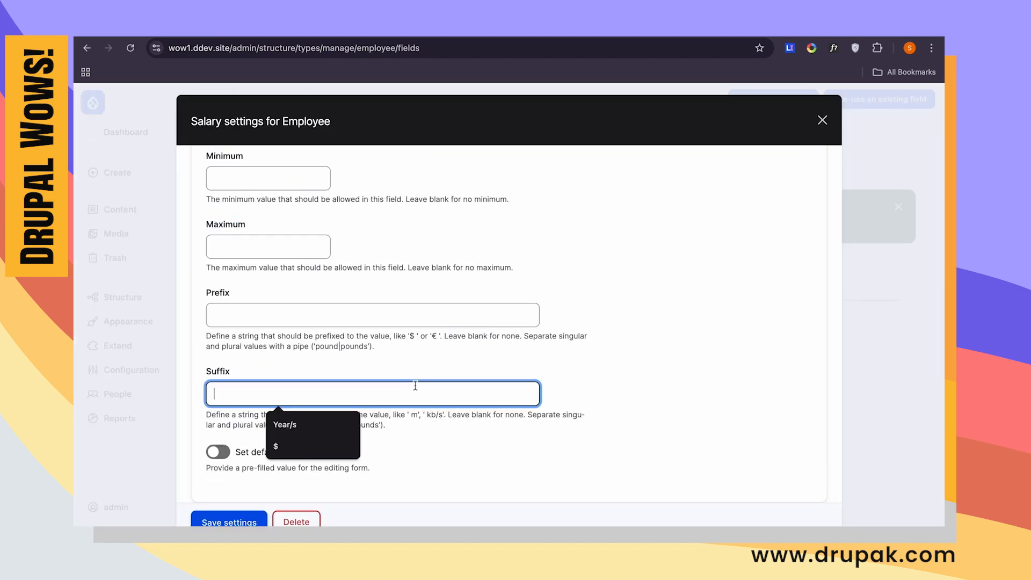
{"action": "left_click", "coordinate": [275, 447]}
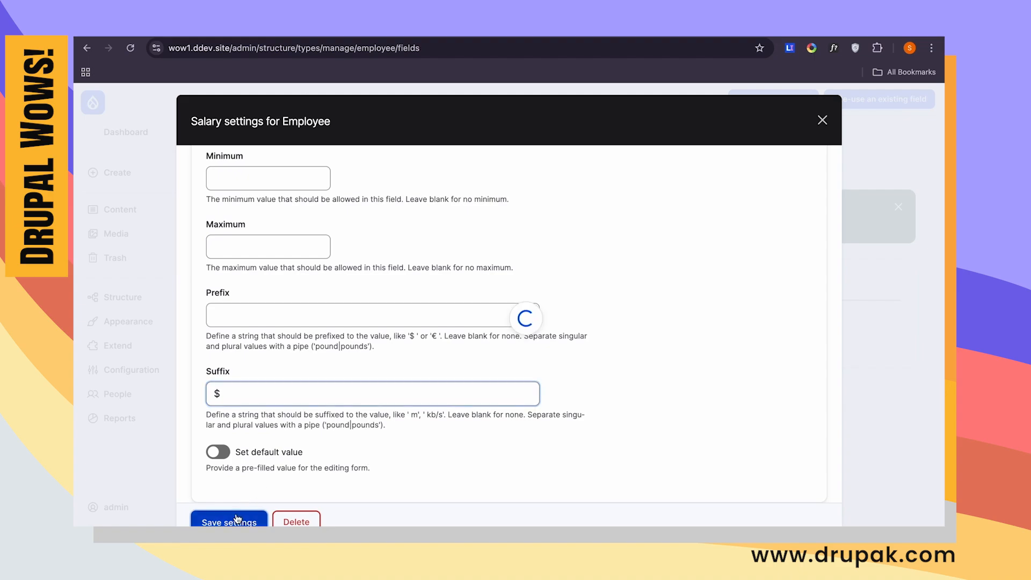
{"action": "left_click", "coordinate": [236, 517]}
- Open a new Employee entry form to check its Name and Salary fields
{"action": "left_click", "coordinate": [123, 172]}
{"action": "left_click", "coordinate": [262, 193]}
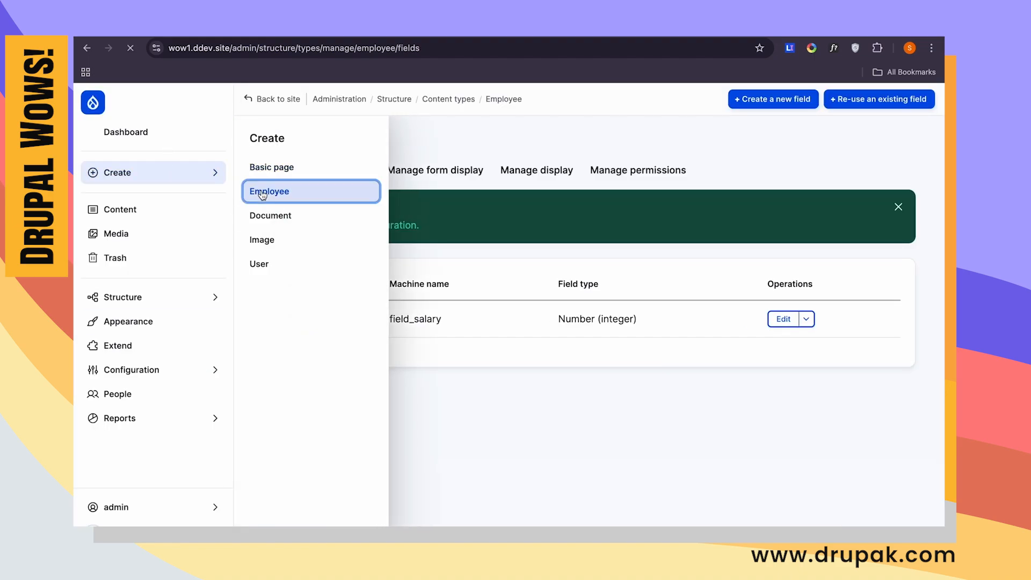
{"action": "left_click", "coordinate": [384, 210]}
{"action": "left_click", "coordinate": [301, 285]}
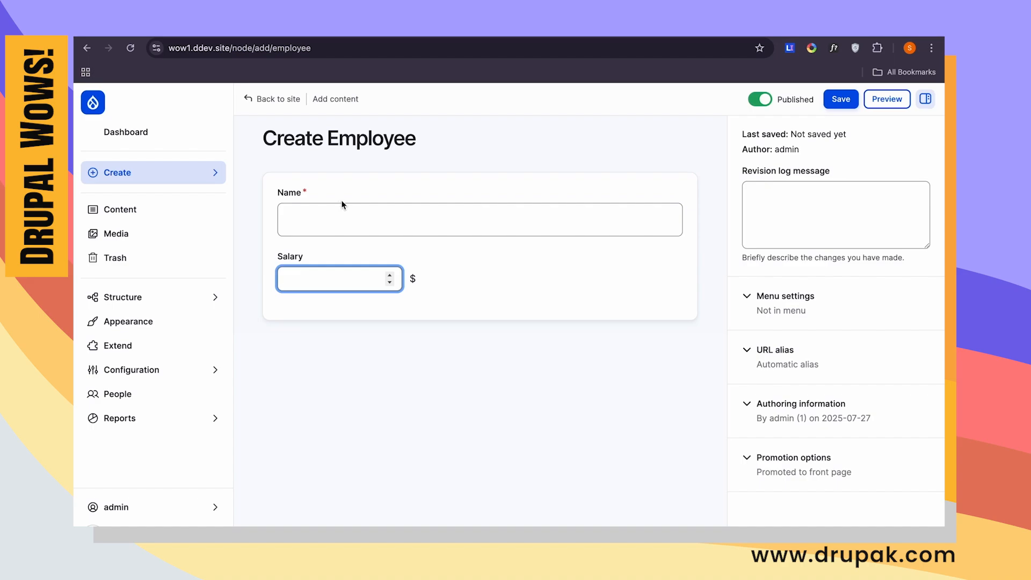
- Return to the Employee content type's fields and add a content reference field labelled Manager
{"action": "mouse_move", "coordinate": [229, 297]}
{"action": "left_click", "coordinate": [285, 192]}
{"action": "left_click", "coordinate": [810, 270]}
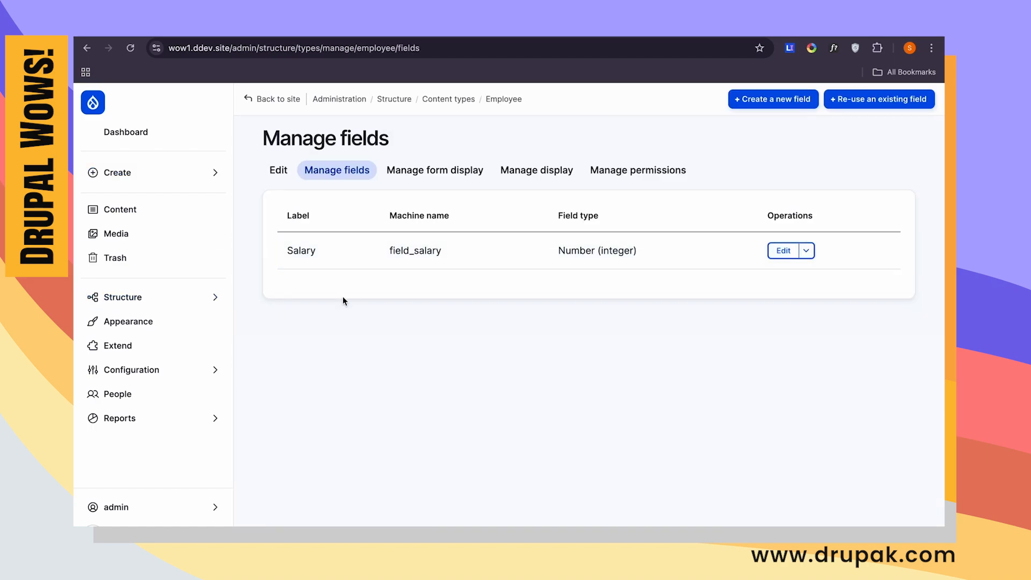
{"action": "left_click", "coordinate": [776, 100]}
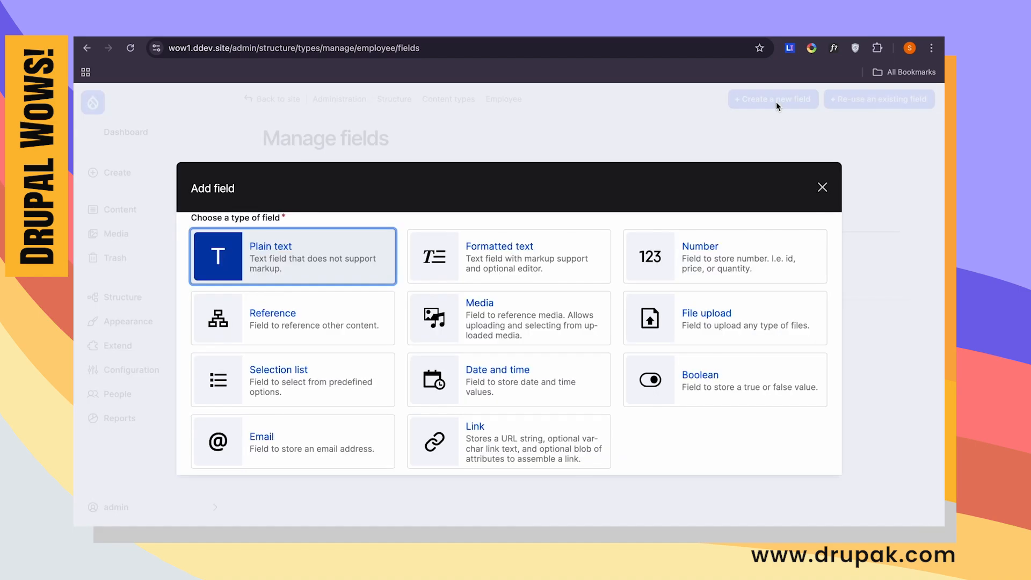
{"action": "left_click", "coordinate": [350, 310]}
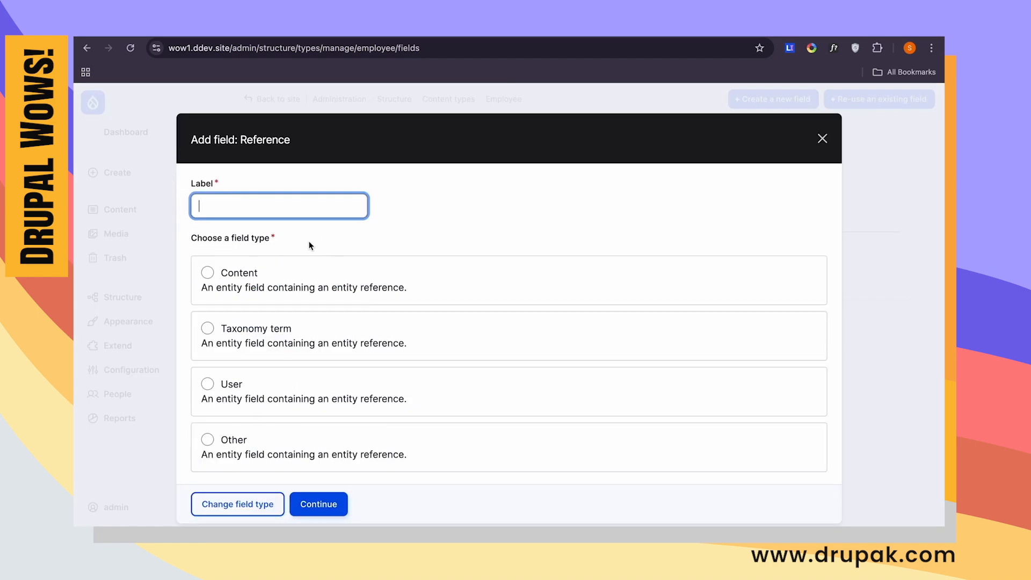
{"action": "left_click", "coordinate": [246, 276]}
{"action": "left_click", "coordinate": [291, 215]}
{"action": "left_click", "coordinate": [290, 216]}
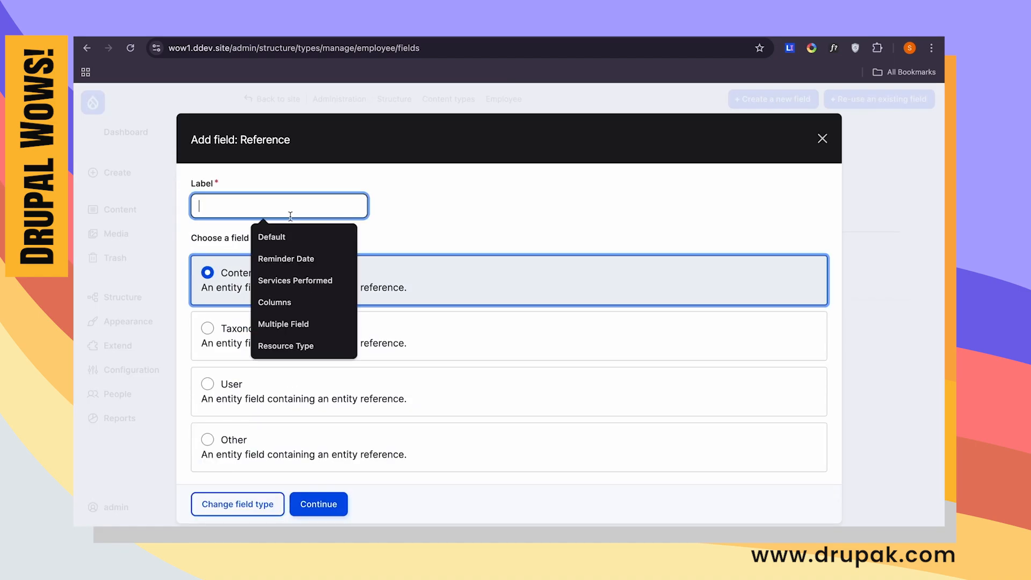
{"action": "type", "text": "Manager"}
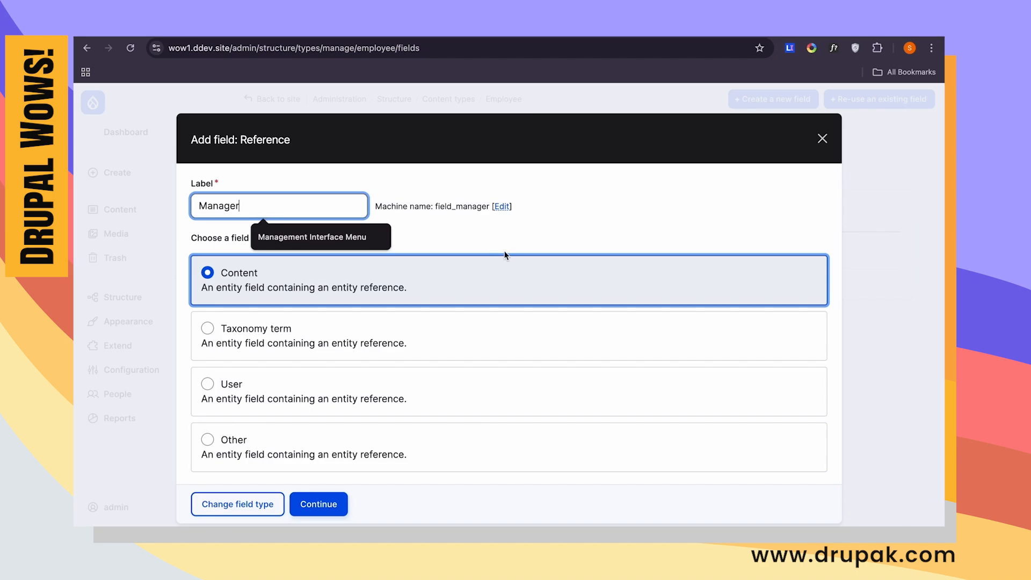
{"action": "left_click", "coordinate": [526, 225]}
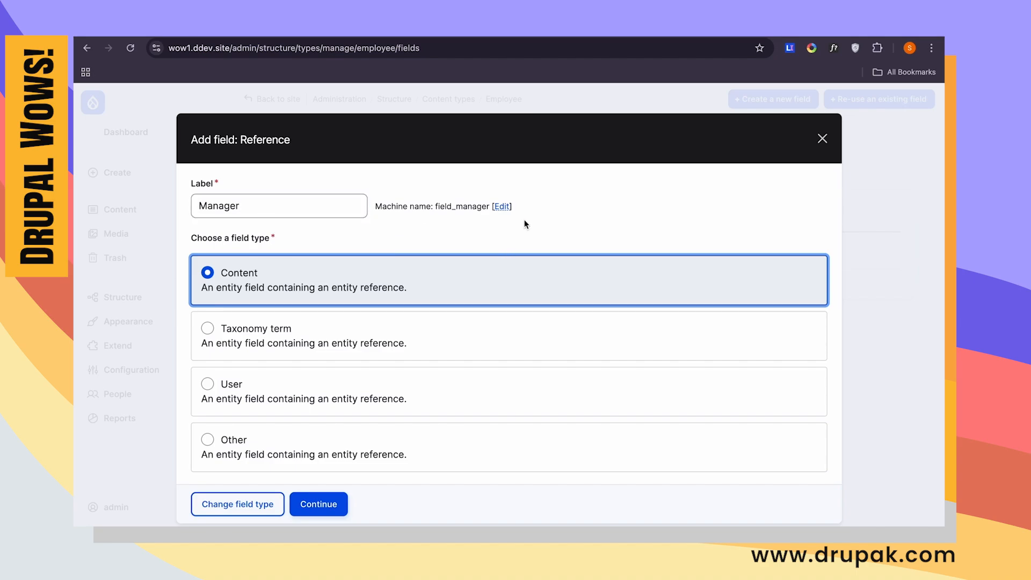
{"action": "left_click", "coordinate": [319, 504]}
- Limit the Manager field's references to the Employee content type and save the field
{"action": "scroll", "coordinate": [404, 358], "scroll_direction": "down", "scroll_amount": 7}
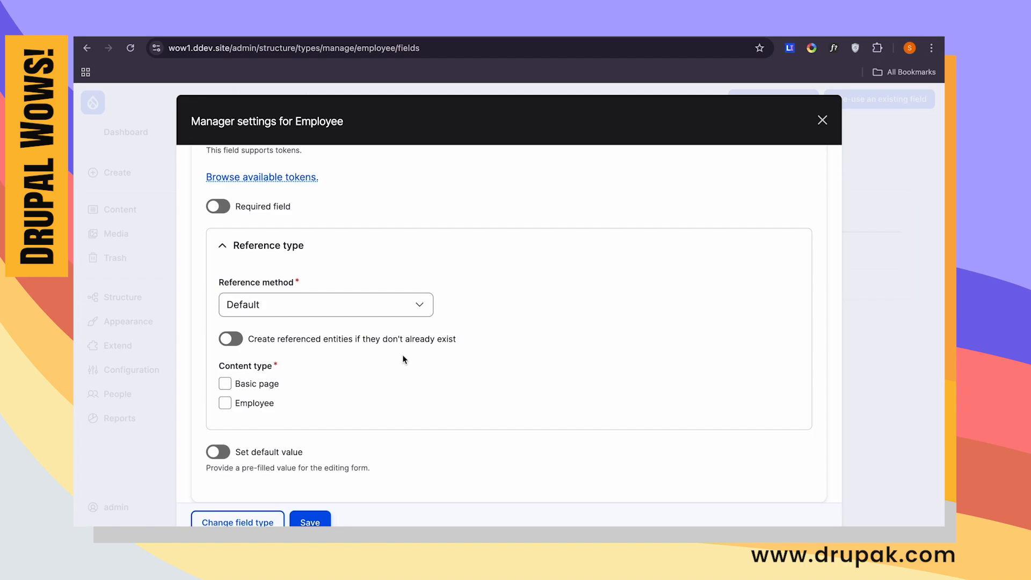
{"action": "left_click", "coordinate": [226, 404]}
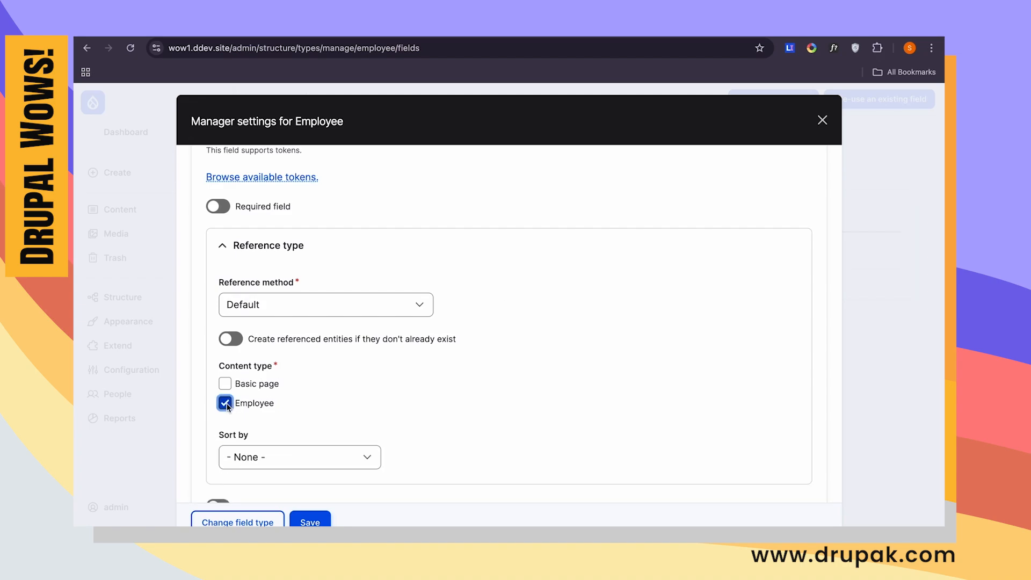
{"action": "scroll", "coordinate": [246, 392], "scroll_direction": "down", "scroll_amount": 1}
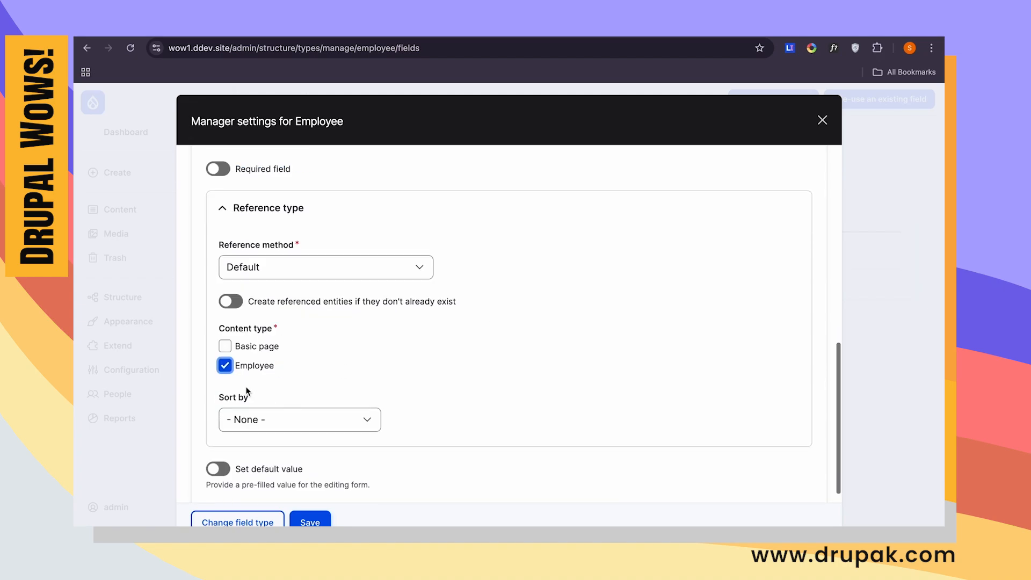
{"action": "left_click", "coordinate": [312, 521]}
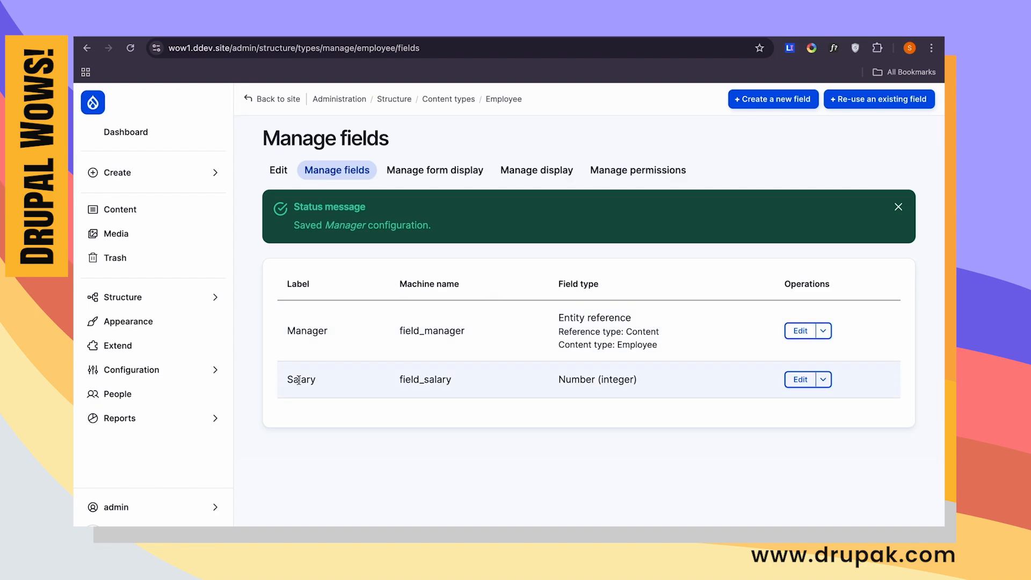
- Open a new Employee entry form and go through its Name, Salary and Manager fields
{"action": "left_click", "coordinate": [115, 172]}
{"action": "left_click", "coordinate": [293, 192]}
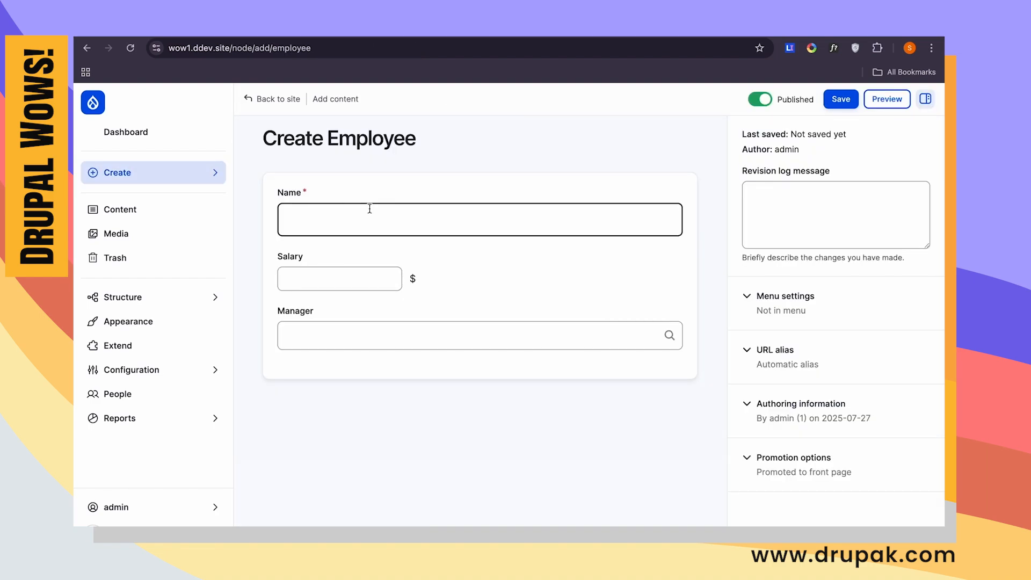
{"action": "left_click", "coordinate": [369, 209]}
{"action": "left_click", "coordinate": [290, 276]}
{"action": "left_click", "coordinate": [309, 327]}
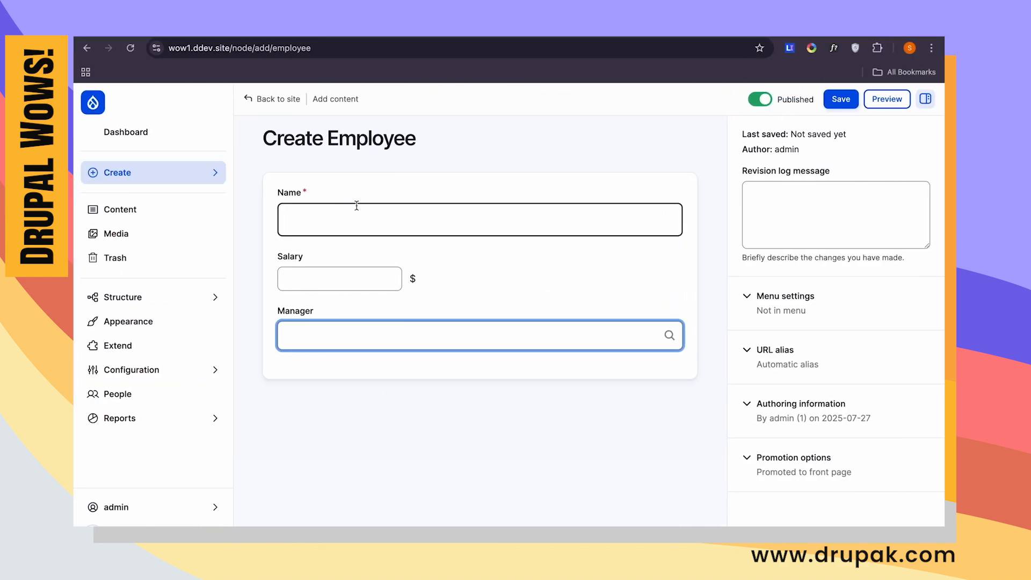
- Enter the first employee's full name and a salary of 3423423, leave Manager empty, and save the entry
{"action": "left_click", "coordinate": [317, 220]}
{"action": "type", "text": "John Smith2"}
{"action": "key", "text": "Tab"}
{"action": "type", "text": "3423423"}
{"action": "left_click", "coordinate": [328, 328]}
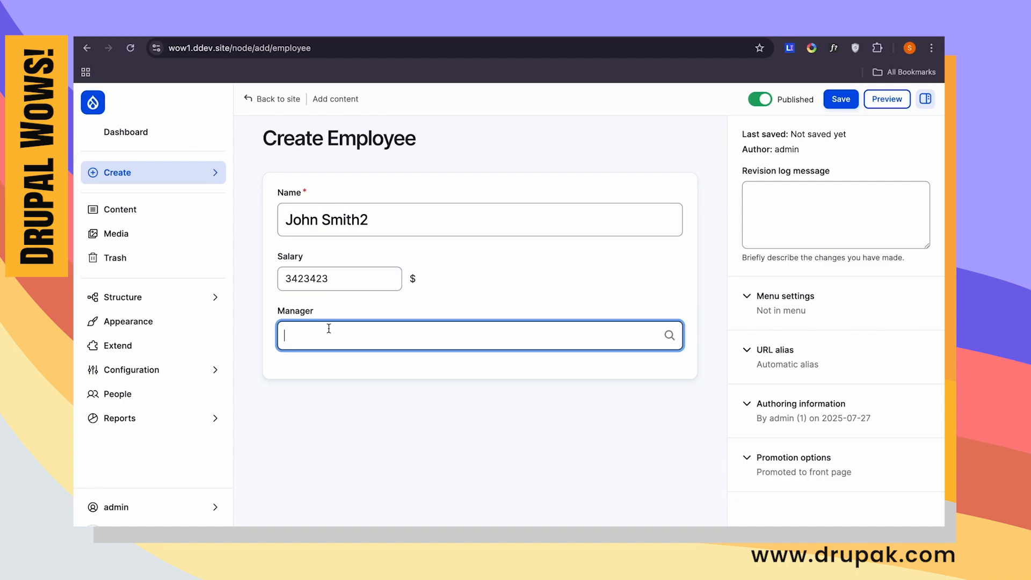
{"action": "left_click", "coordinate": [842, 100]}
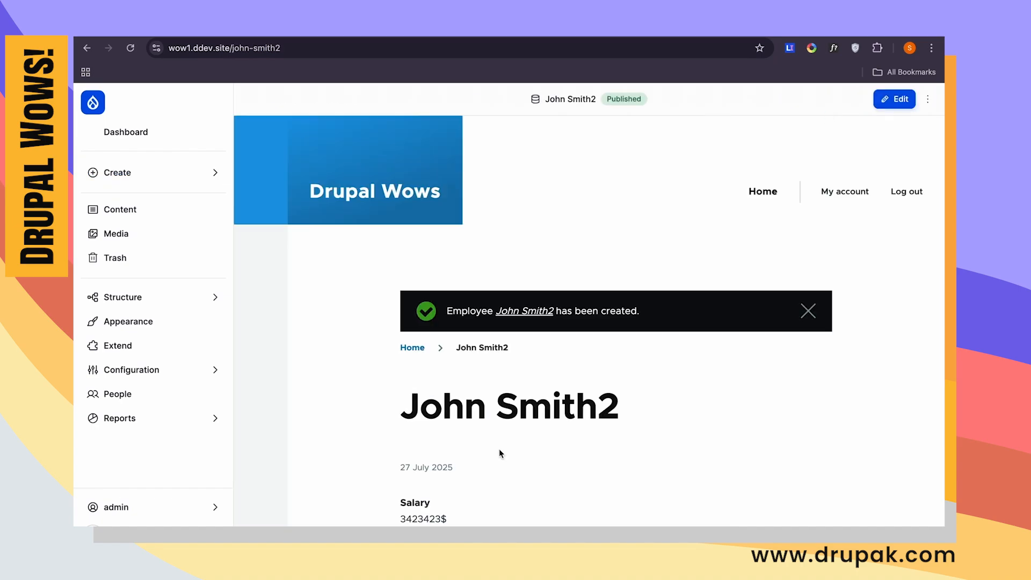
{"action": "scroll", "coordinate": [389, 487], "scroll_direction": "down", "scroll_amount": 3}
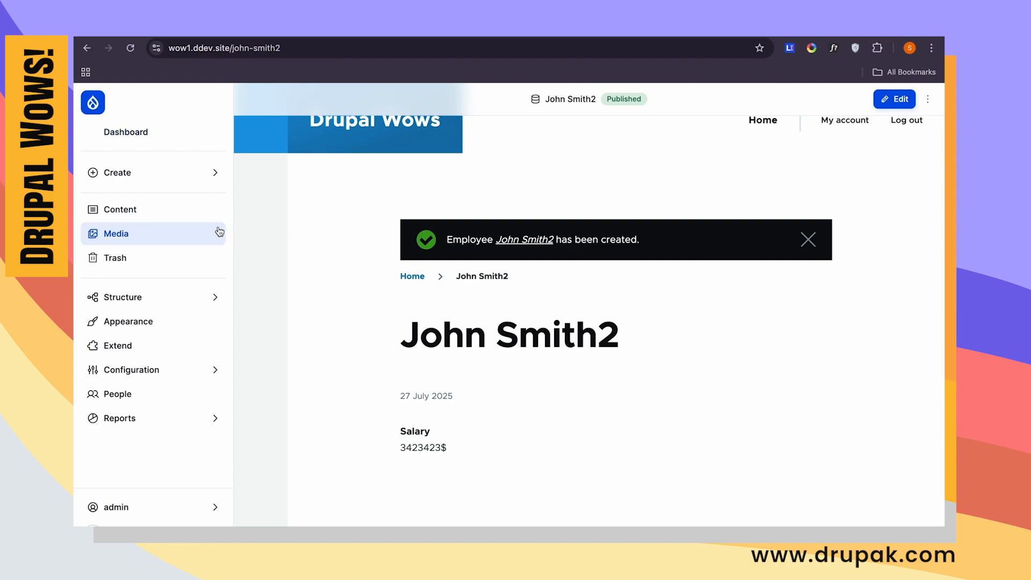
- Create a second employee with a first name, a salary of 234234 and the first employee as manager, then save and review the page
{"action": "left_click", "coordinate": [183, 180]}
{"action": "left_click", "coordinate": [265, 192]}
{"action": "left_click", "coordinate": [315, 221]}
{"action": "type", "text": "Khalid"}
{"action": "left_click", "coordinate": [323, 277]}
{"action": "type", "text": "234234"}
{"action": "left_click", "coordinate": [357, 342]}
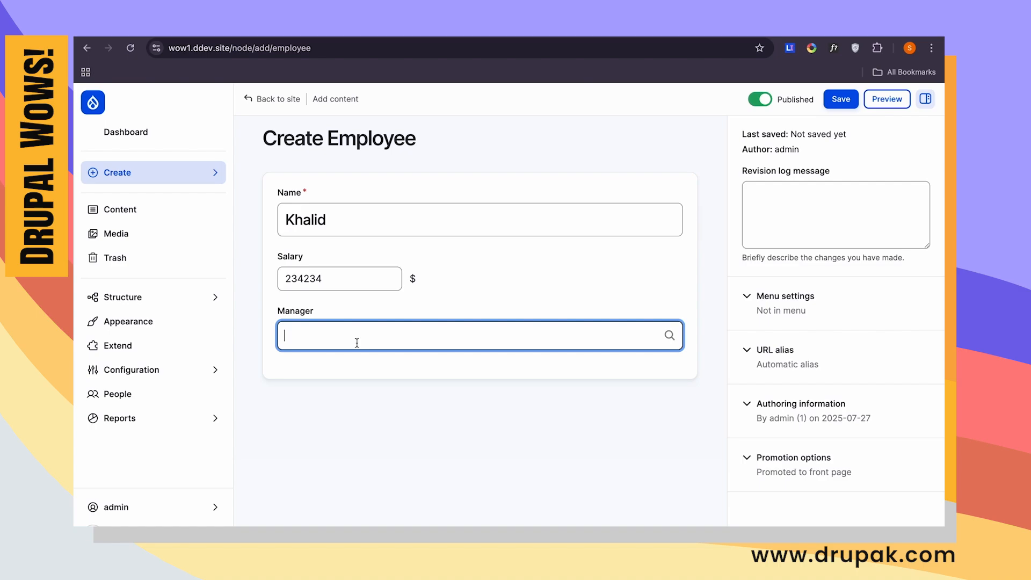
{"action": "left_click", "coordinate": [373, 355]}
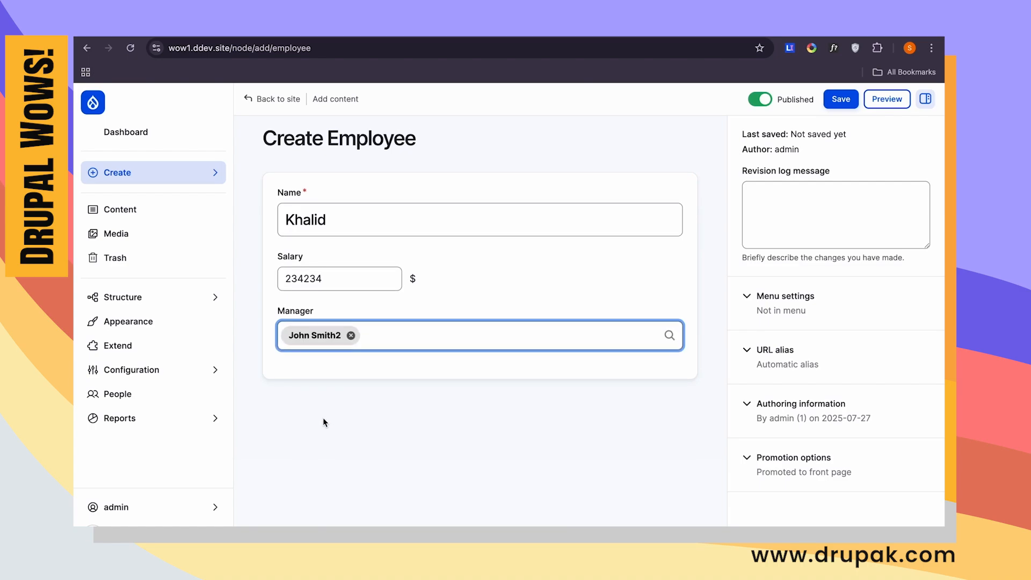
{"action": "left_click", "coordinate": [842, 101]}
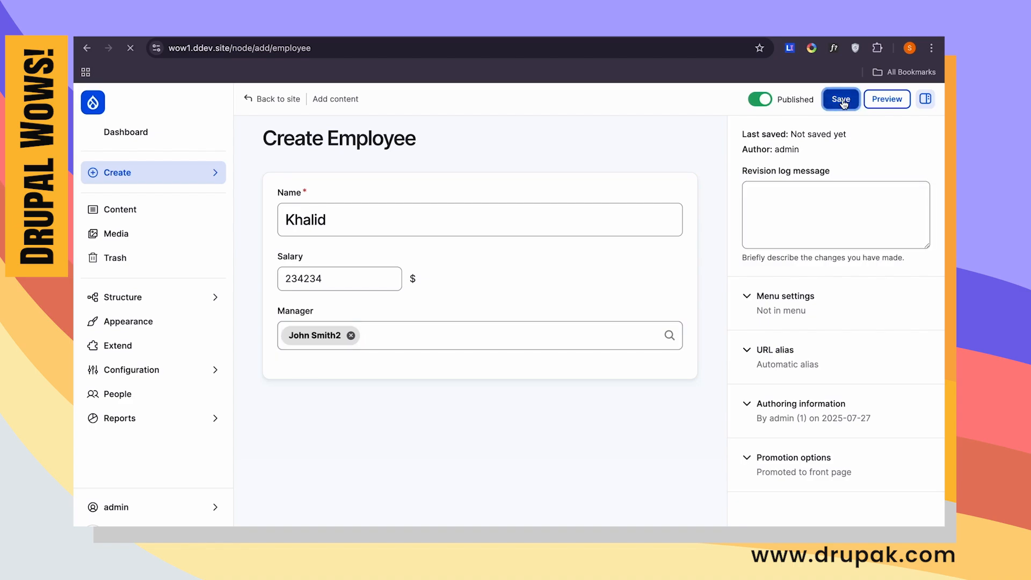
{"action": "scroll", "coordinate": [449, 422], "scroll_direction": "down", "scroll_amount": 4}
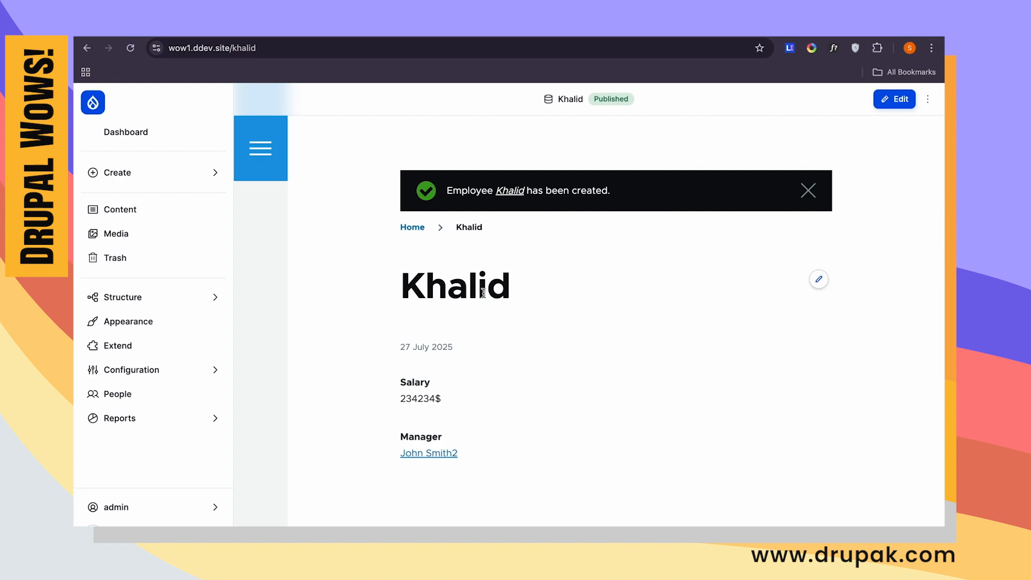
{"action": "scroll", "coordinate": [484, 293], "scroll_direction": "up", "scroll_amount": 3}
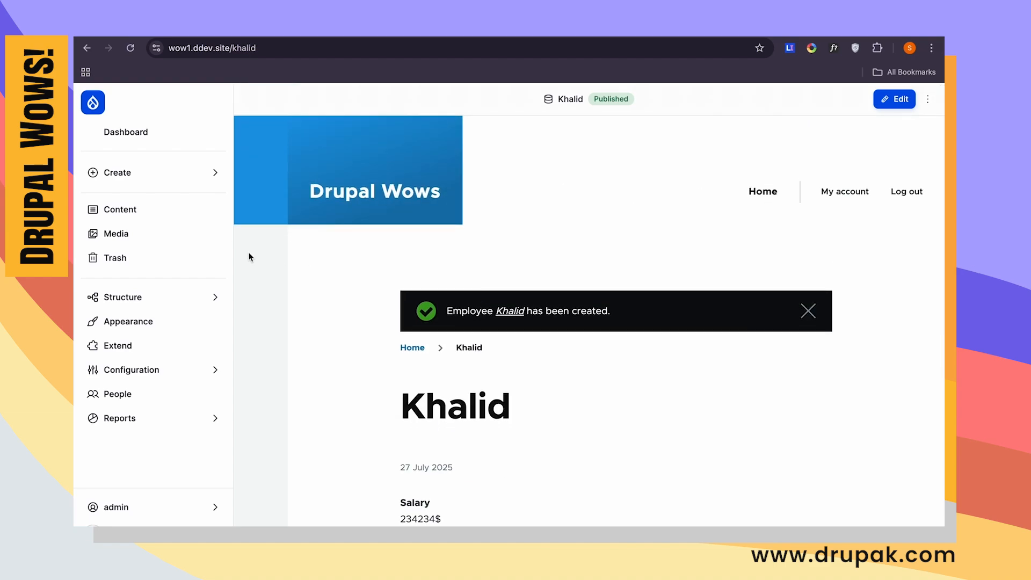
- Create a third employee with a first name, a salary of 23423 and the first employee as manager, and save the entry
{"action": "left_click", "coordinate": [178, 182]}
{"action": "left_click", "coordinate": [283, 192]}
{"action": "left_click", "coordinate": [324, 218]}
{"action": "type", "text": "a"}
{"action": "key", "text": "BackSpace"}
{"action": "type", "text": "Amaan"}
{"action": "left_click", "coordinate": [322, 275]}
{"action": "type", "text": "23423"}
{"action": "type", "text": "Jo"}
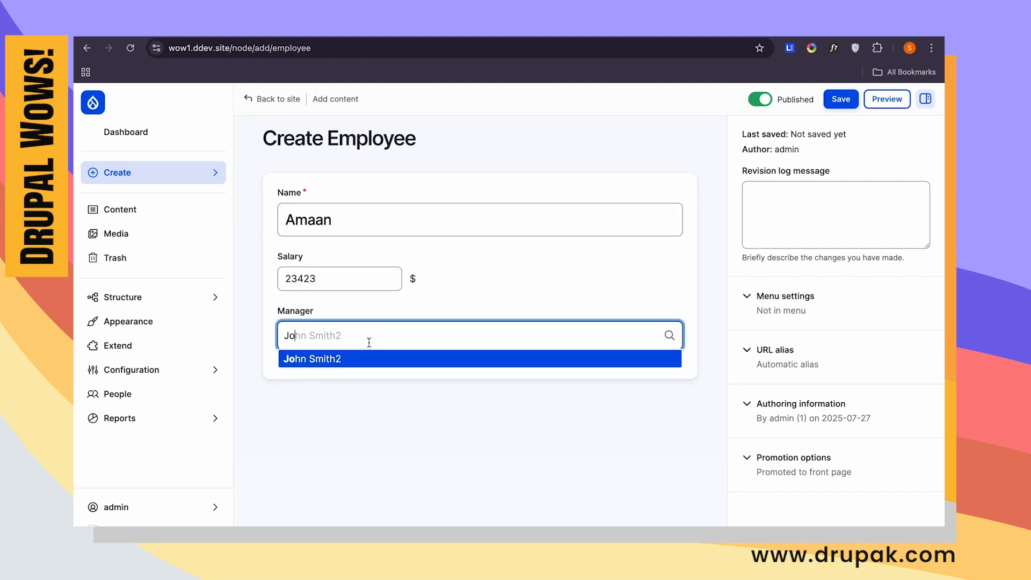
{"action": "left_click", "coordinate": [371, 357]}
{"action": "left_click", "coordinate": [839, 101]}
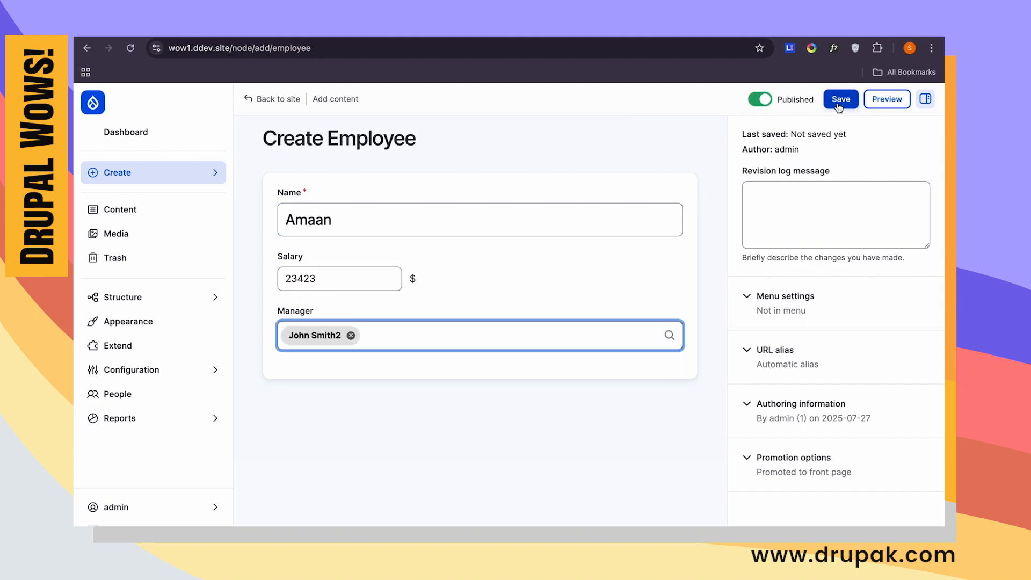
- Create a fourth employee with a first name, a salary of 23423 and the second employee as manager, and save the entry
{"action": "left_click", "coordinate": [156, 174]}
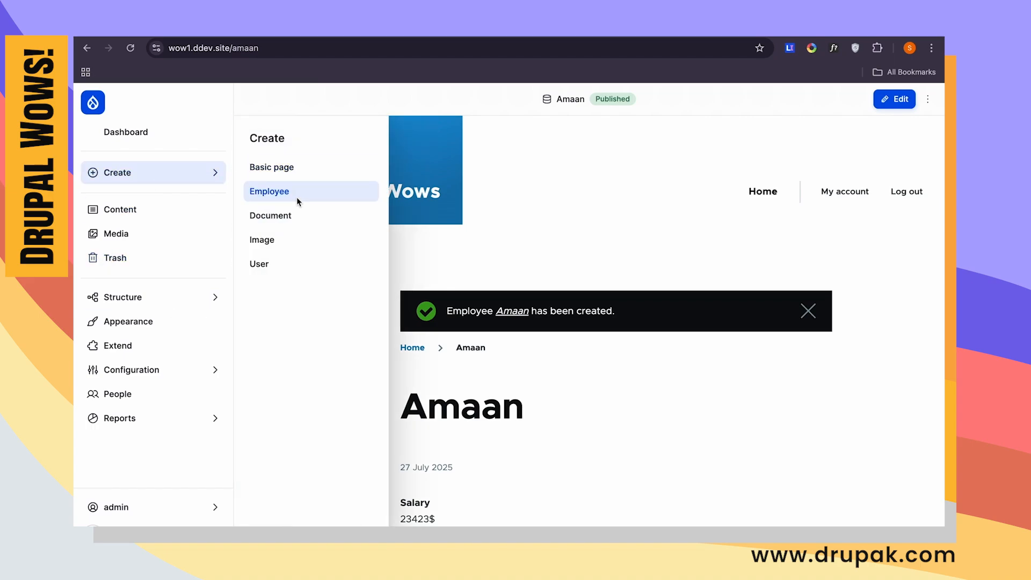
{"action": "left_click", "coordinate": [296, 198]}
{"action": "left_click", "coordinate": [323, 214]}
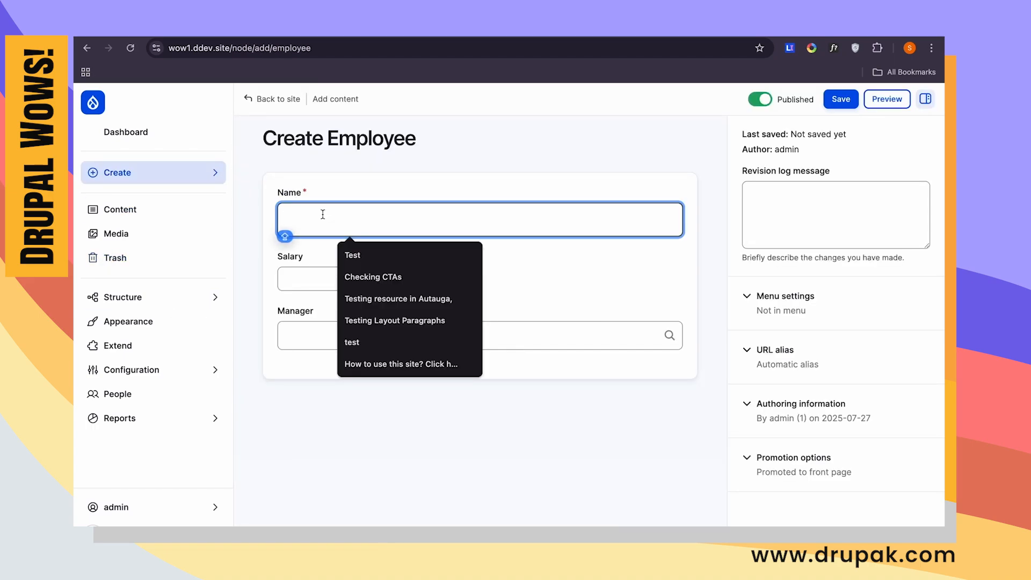
{"action": "type", "text": "Shah"}
{"action": "key", "text": "Tab"}
{"action": "type", "text": "23423"}
{"action": "left_click", "coordinate": [311, 340]}
{"action": "type", "text": "khal"}
{"action": "left_click", "coordinate": [322, 357]}
{"action": "left_click", "coordinate": [841, 99]}
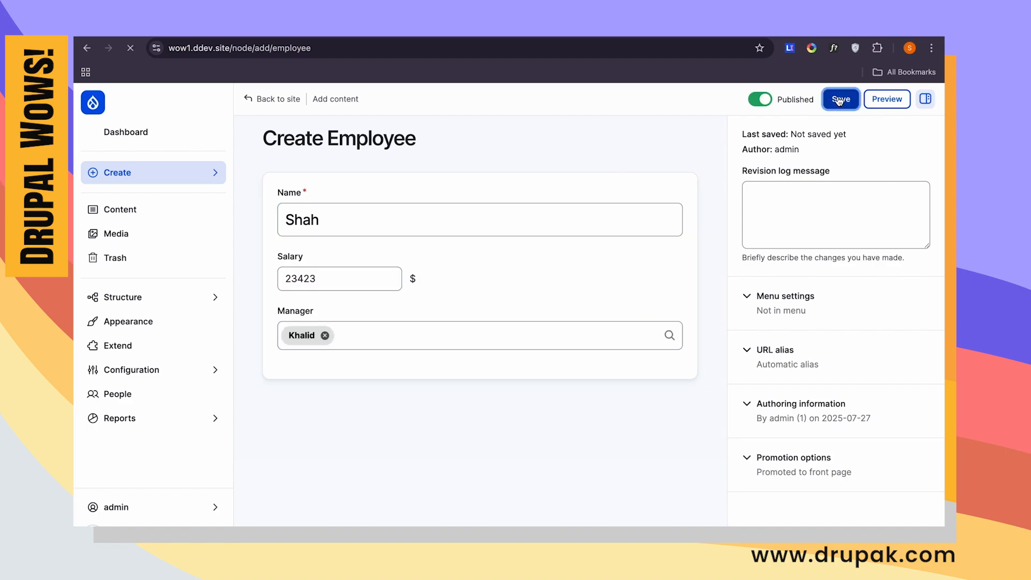
- Create a fifth employee with a first name, a salary of 23423 and the third employee as manager, and save the entry
{"action": "left_click", "coordinate": [167, 176]}
{"action": "left_click", "coordinate": [297, 197]}
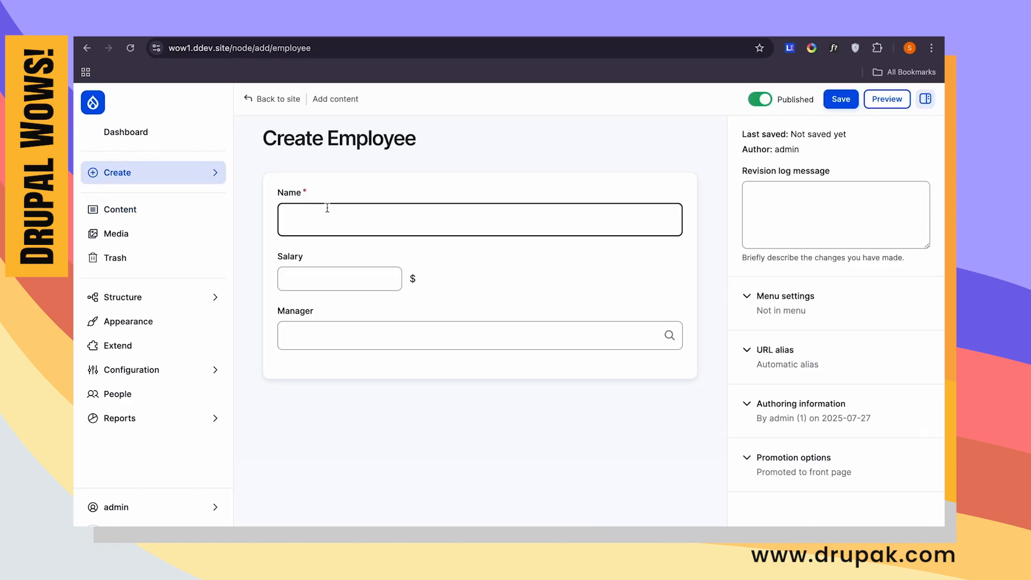
{"action": "left_click", "coordinate": [328, 207]}
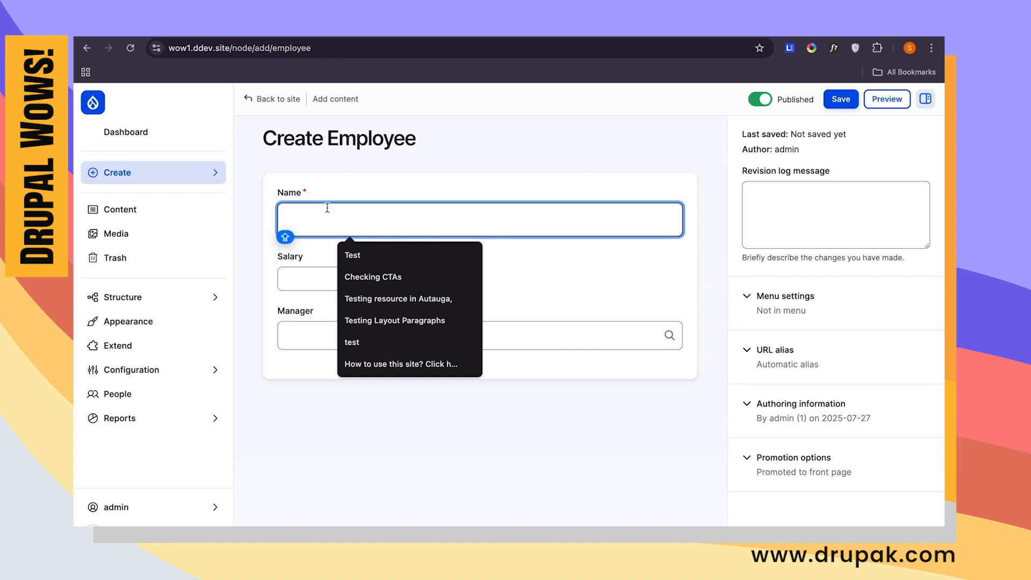
{"action": "type", "text": "Eesa"}
{"action": "left_click", "coordinate": [312, 277]}
{"action": "type", "text": "23423"}
{"action": "left_click", "coordinate": [333, 340]}
{"action": "type", "text": "am"}
{"action": "left_click", "coordinate": [301, 355]}
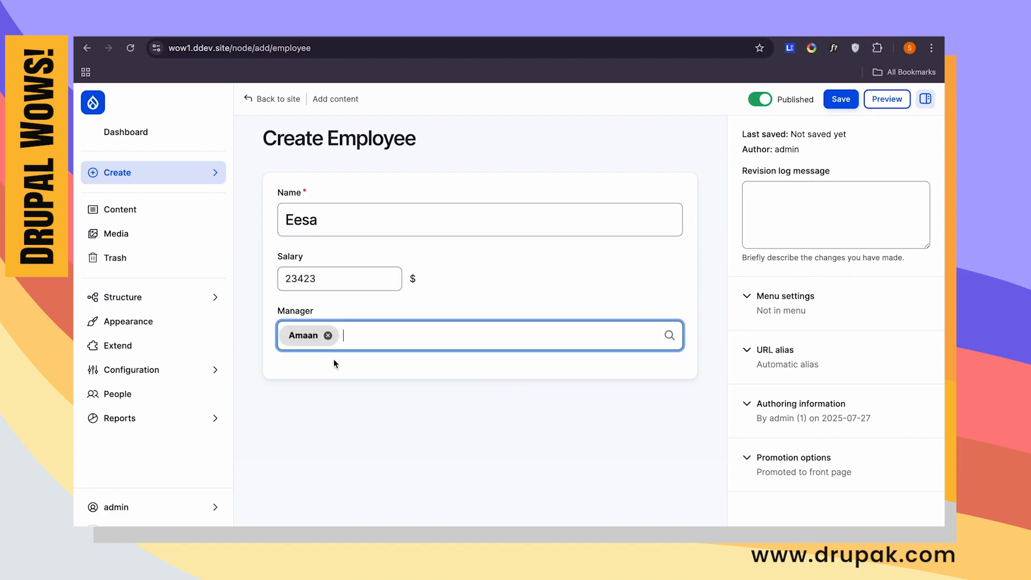
{"action": "left_click", "coordinate": [832, 105]}
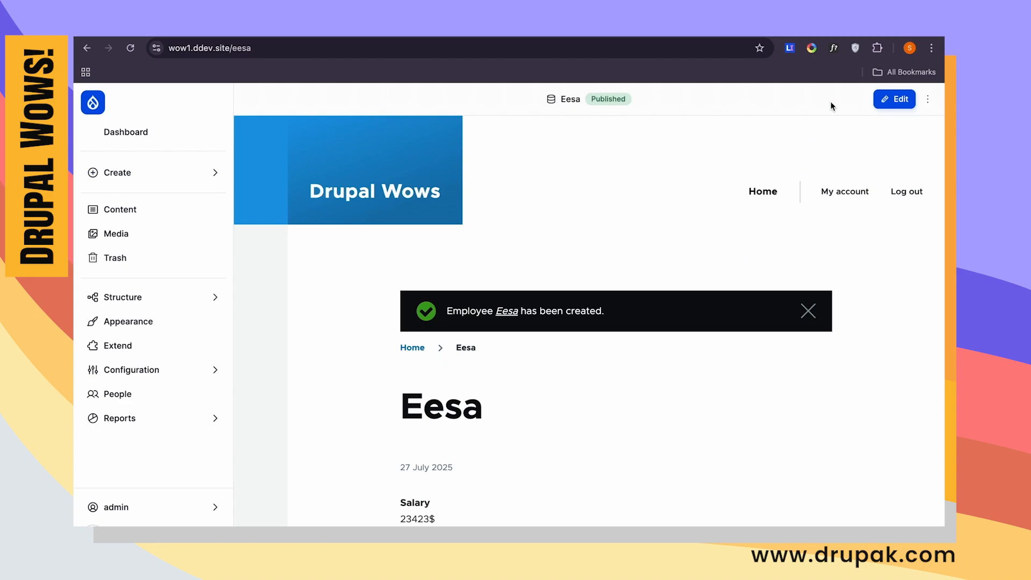
- Create a sixth employee with a first name, a salary of 24323 and the fifth employee as manager, then save and review the page
{"action": "left_click", "coordinate": [202, 172]}
{"action": "left_click", "coordinate": [293, 193]}
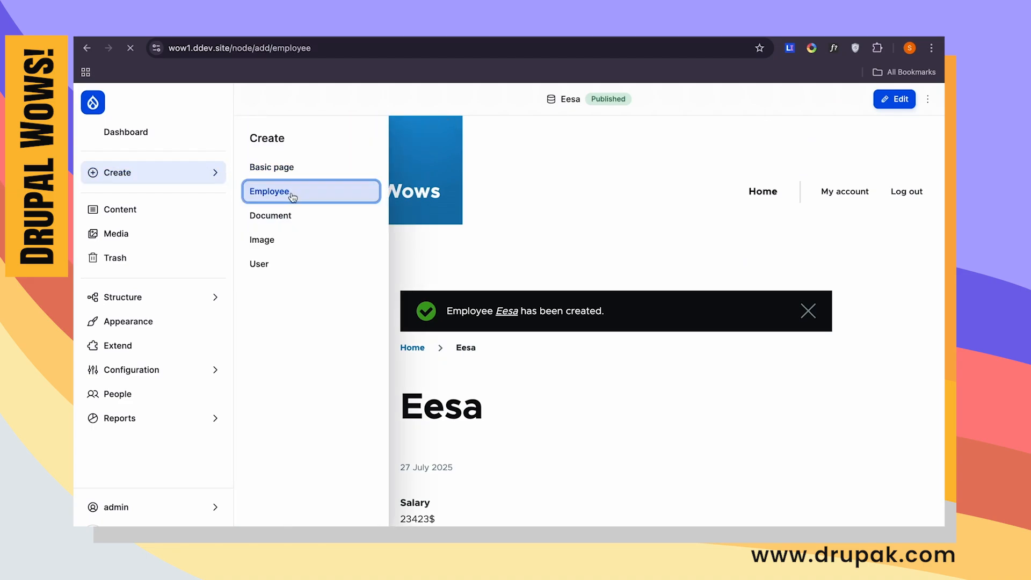
{"action": "left_click", "coordinate": [334, 222]}
{"action": "type", "text": "Farman"}
{"action": "left_click", "coordinate": [321, 273]}
{"action": "type", "text": "24323"}
{"action": "left_click", "coordinate": [350, 324]}
{"action": "type", "text": "e"}
{"action": "left_click", "coordinate": [350, 358]}
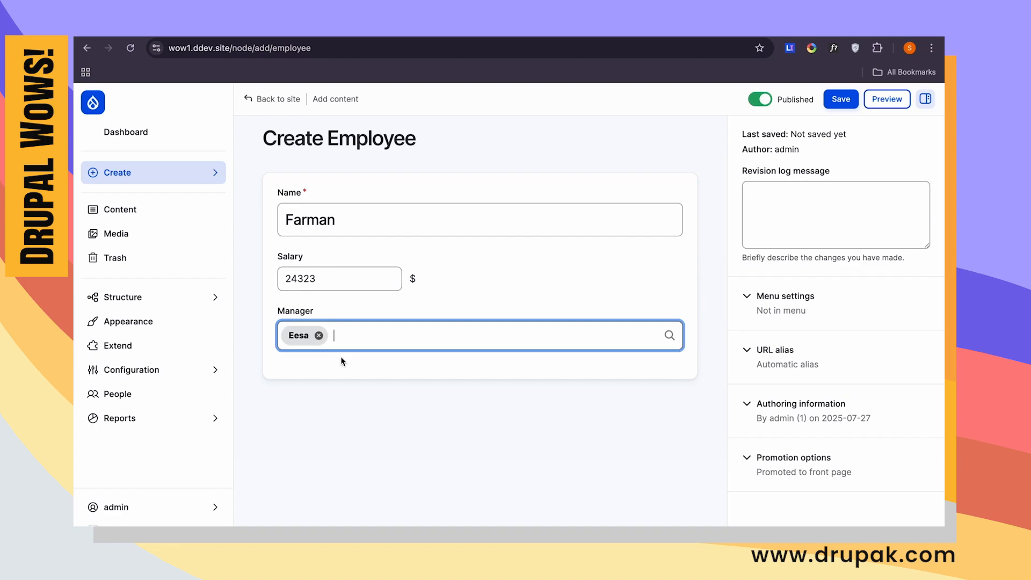
{"action": "left_click", "coordinate": [841, 99]}
{"action": "scroll", "coordinate": [433, 299], "scroll_direction": "down", "scroll_amount": 2}
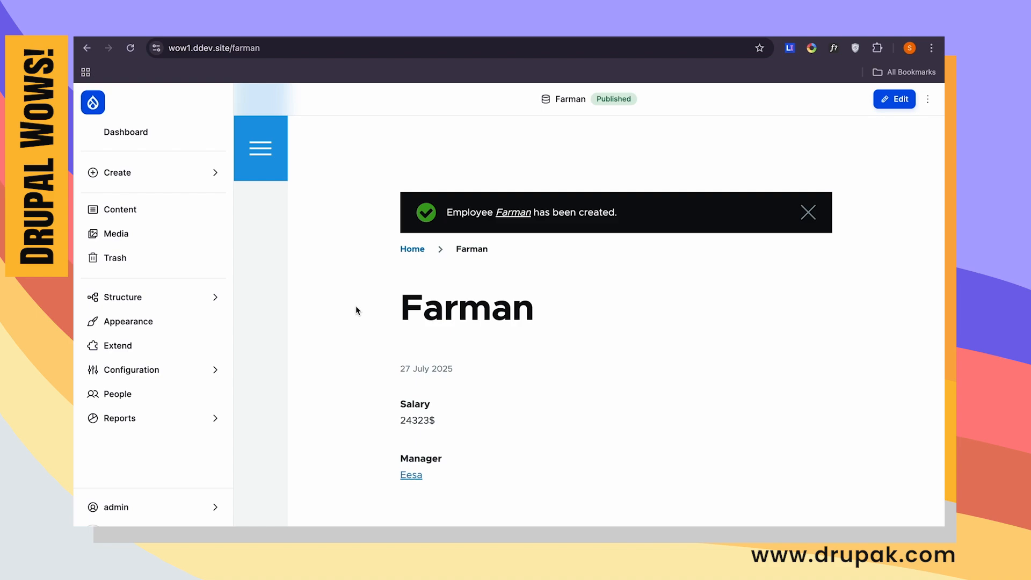
- Start a new view named Employees that shows content of type Employee
{"action": "left_click", "coordinate": [207, 179]}
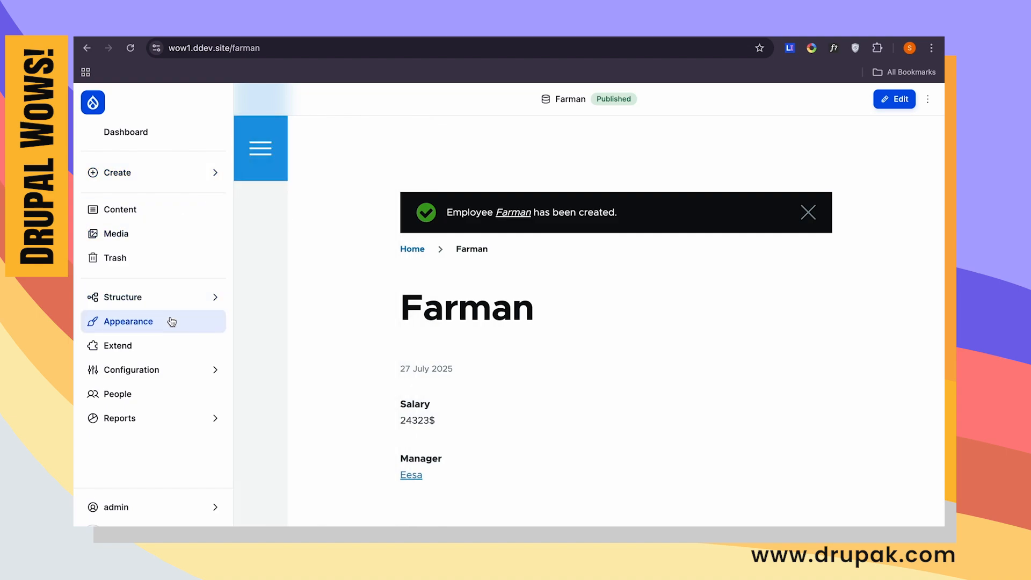
{"action": "left_click", "coordinate": [195, 295]}
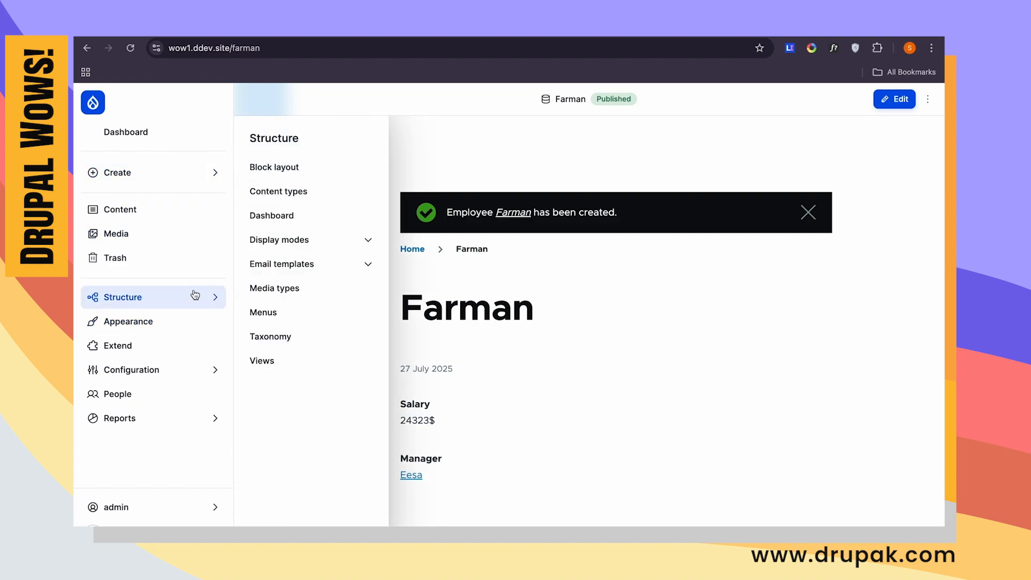
{"action": "left_click", "coordinate": [291, 363]}
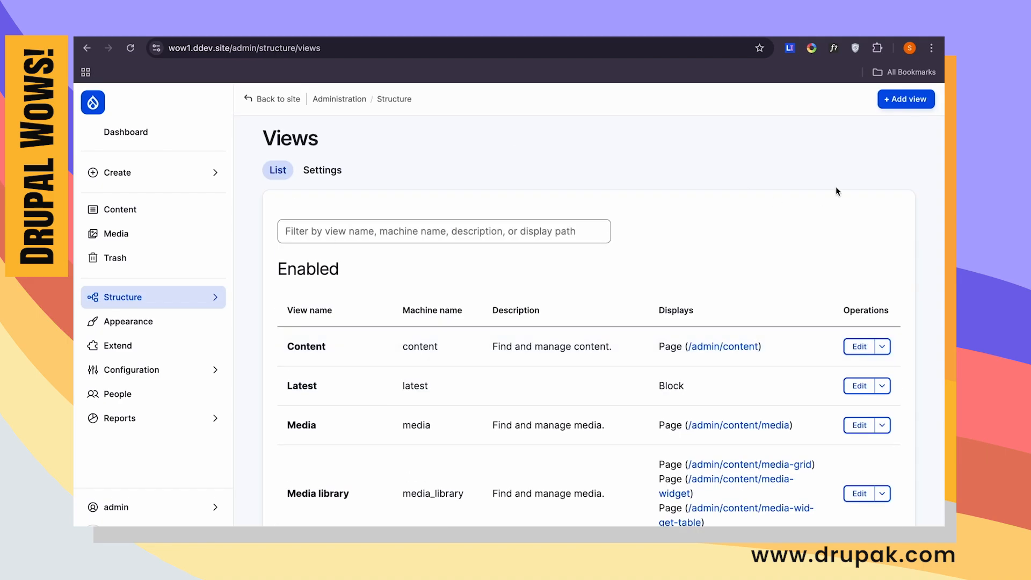
{"action": "left_click", "coordinate": [907, 99]}
{"action": "left_click", "coordinate": [405, 256]}
{"action": "type", "text": "Em"}
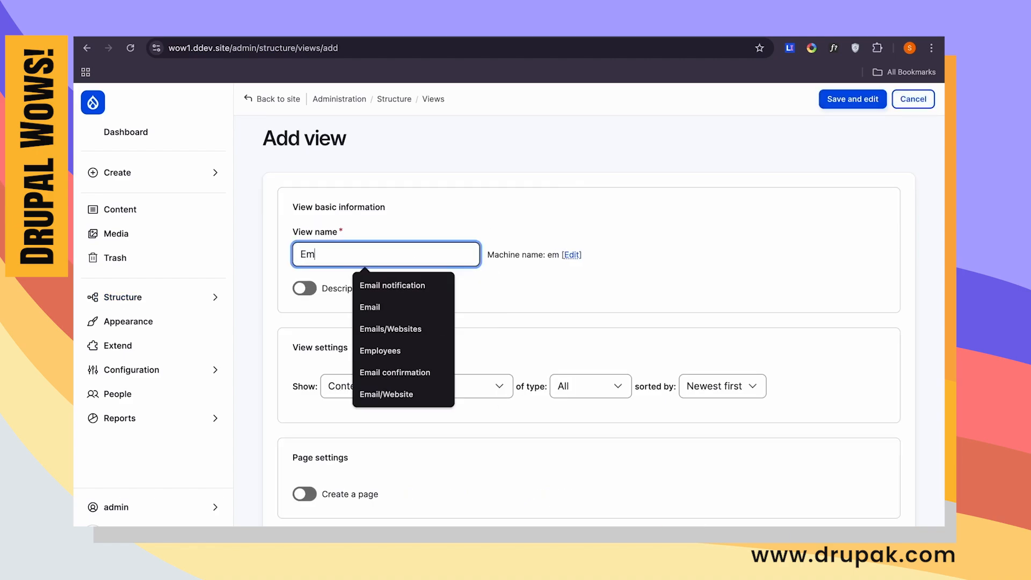
{"action": "left_click", "coordinate": [380, 350]}
{"action": "scroll", "coordinate": [405, 369], "scroll_direction": "down", "scroll_amount": 1}
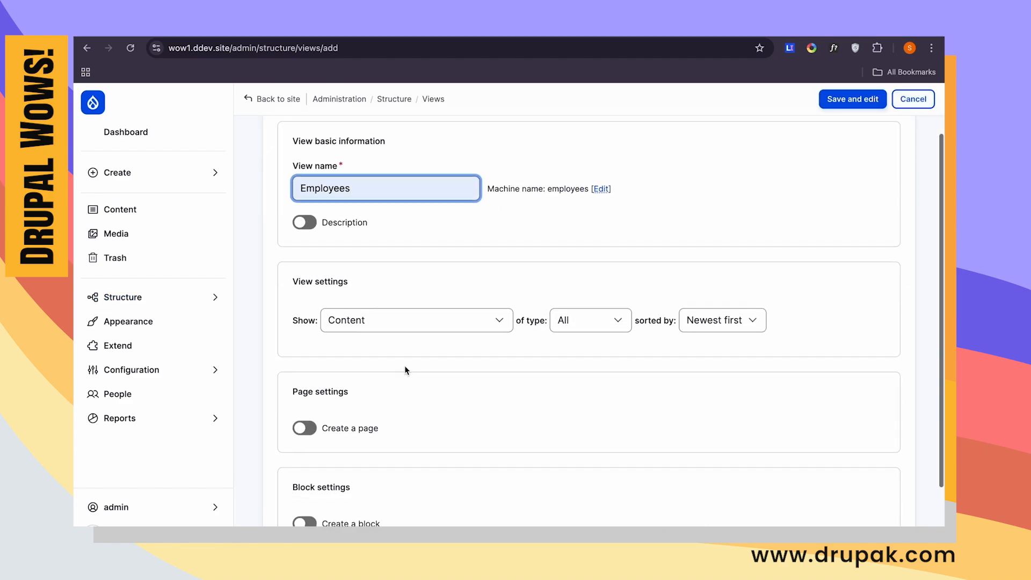
{"action": "left_click", "coordinate": [618, 328]}
{"action": "left_click", "coordinate": [606, 349]}
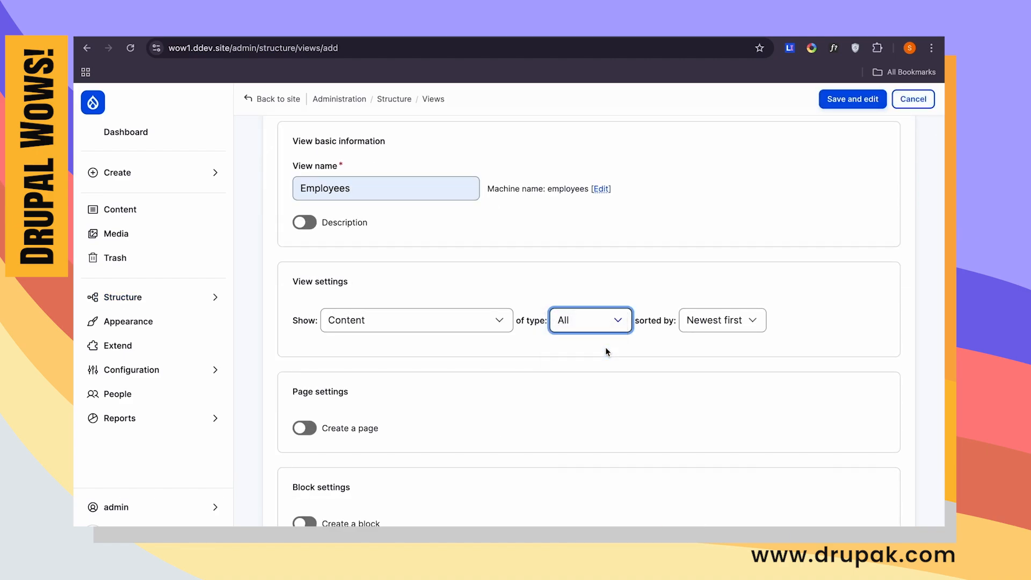
- Enable a page for the Employees view and set its path to admin/employees
{"action": "scroll", "coordinate": [457, 379], "scroll_direction": "down", "scroll_amount": 1}
{"action": "left_click", "coordinate": [331, 353]}
{"action": "scroll", "coordinate": [344, 358], "scroll_direction": "down", "scroll_amount": 2}
{"action": "left_click", "coordinate": [374, 359]}
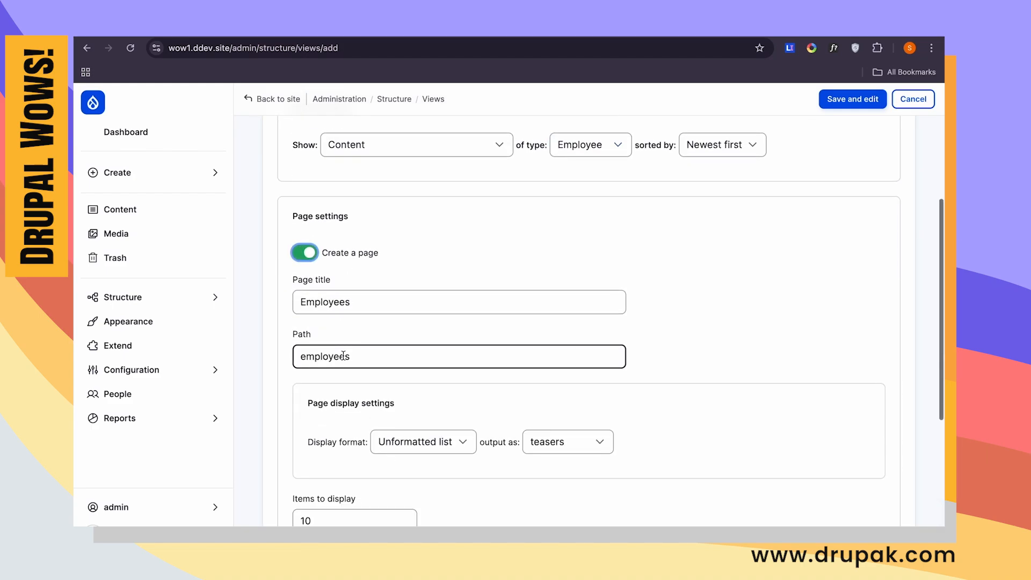
{"action": "key", "text": "Home"}
{"action": "type", "text": "admin/"}
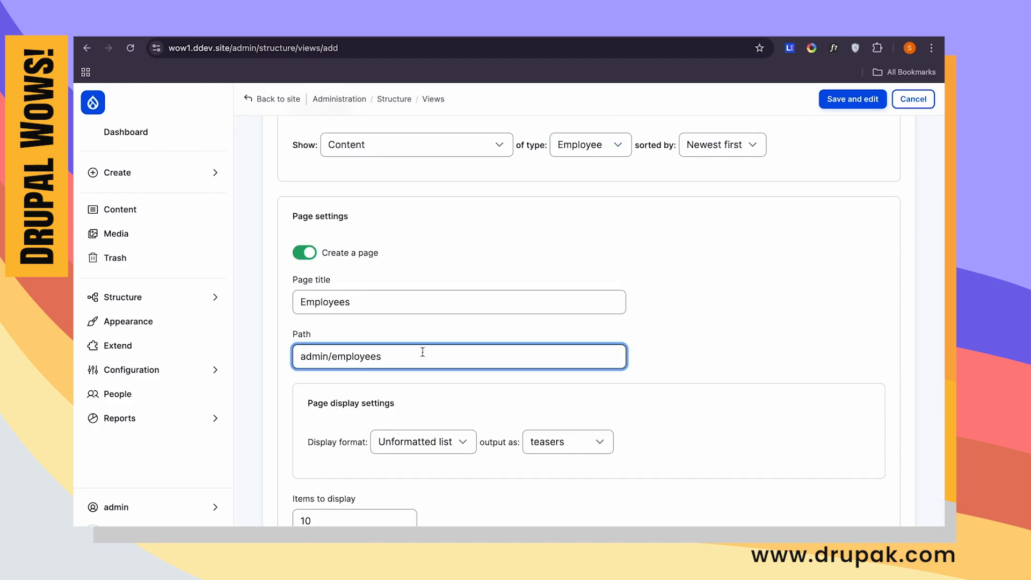
- Set the page's items to display to 50 and save the new view for further editing
{"action": "scroll", "coordinate": [423, 352], "scroll_direction": "down", "scroll_amount": 4}
{"action": "left_click", "coordinate": [317, 302]}
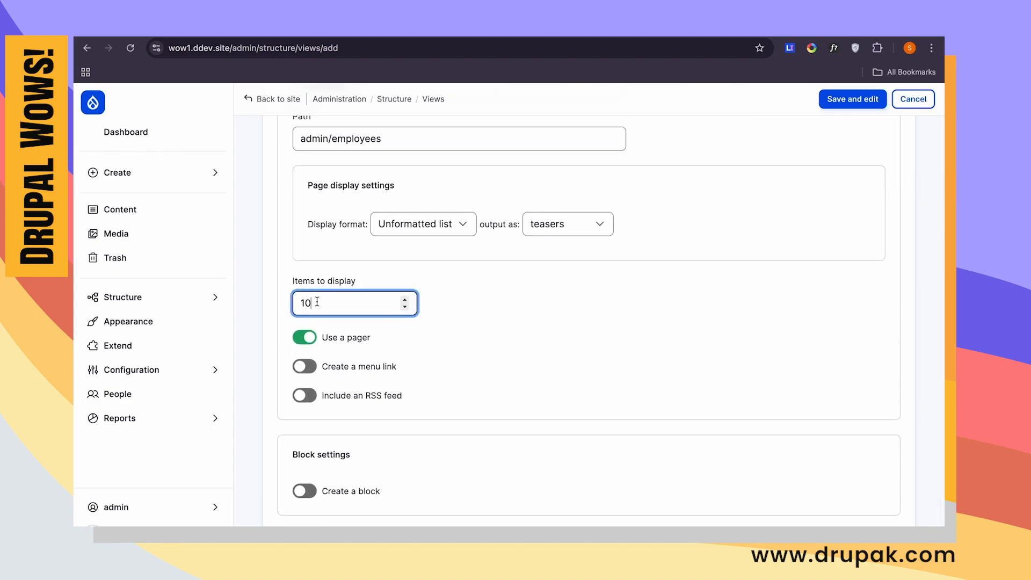
{"action": "type", "text": "50"}
{"action": "scroll", "coordinate": [365, 367], "scroll_direction": "up", "scroll_amount": 2}
{"action": "scroll", "coordinate": [365, 366], "scroll_direction": "up", "scroll_amount": 1}
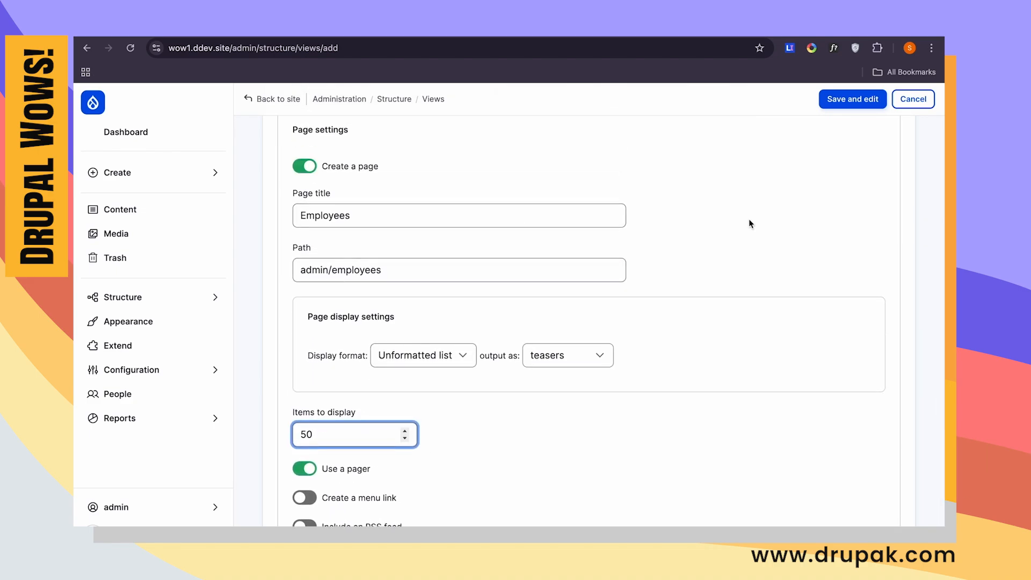
{"action": "left_click", "coordinate": [864, 100]}
- Change the Employees view's format to Table and apply the default table style options
{"action": "scroll", "coordinate": [546, 284], "scroll_direction": "down", "scroll_amount": 4}
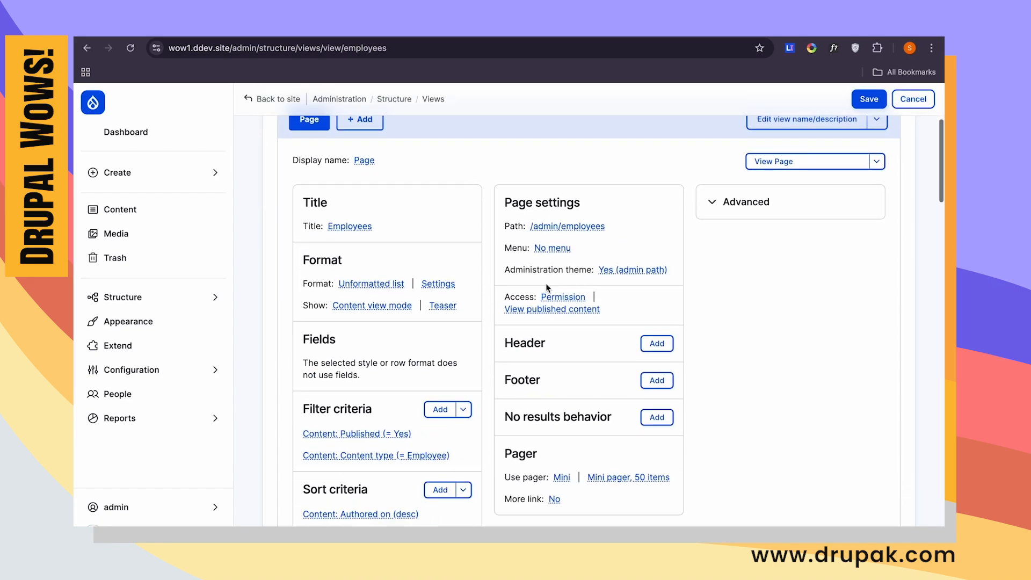
{"action": "left_click", "coordinate": [371, 283]}
{"action": "left_click", "coordinate": [219, 312]}
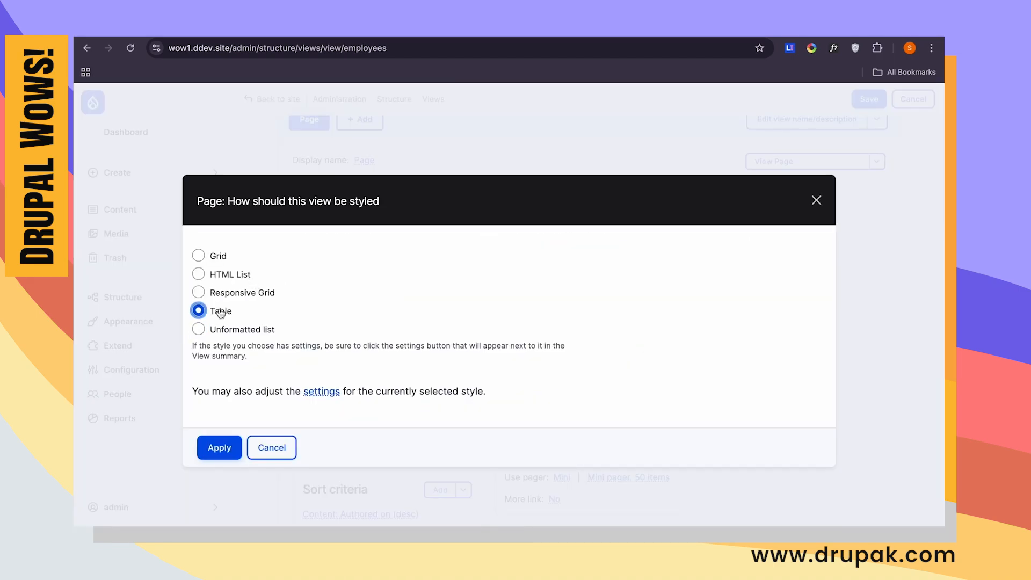
{"action": "left_click", "coordinate": [219, 448]}
{"action": "left_click", "coordinate": [206, 521]}
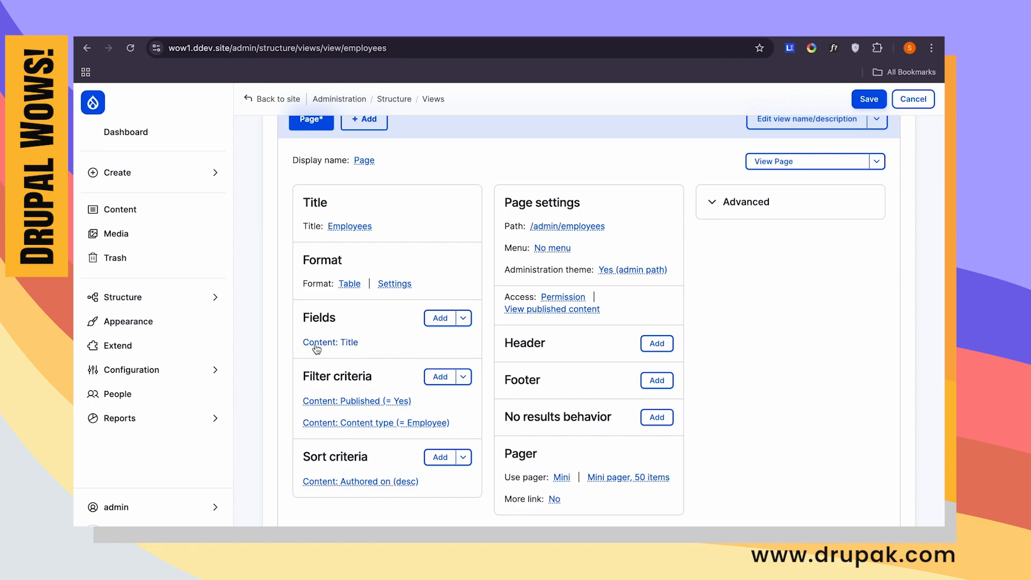
- Examine the view's preview, including its generated SQL query and the list of employees
{"action": "scroll", "coordinate": [329, 376], "scroll_direction": "down", "scroll_amount": 3}
{"action": "scroll", "coordinate": [328, 378], "scroll_direction": "down", "scroll_amount": 5}
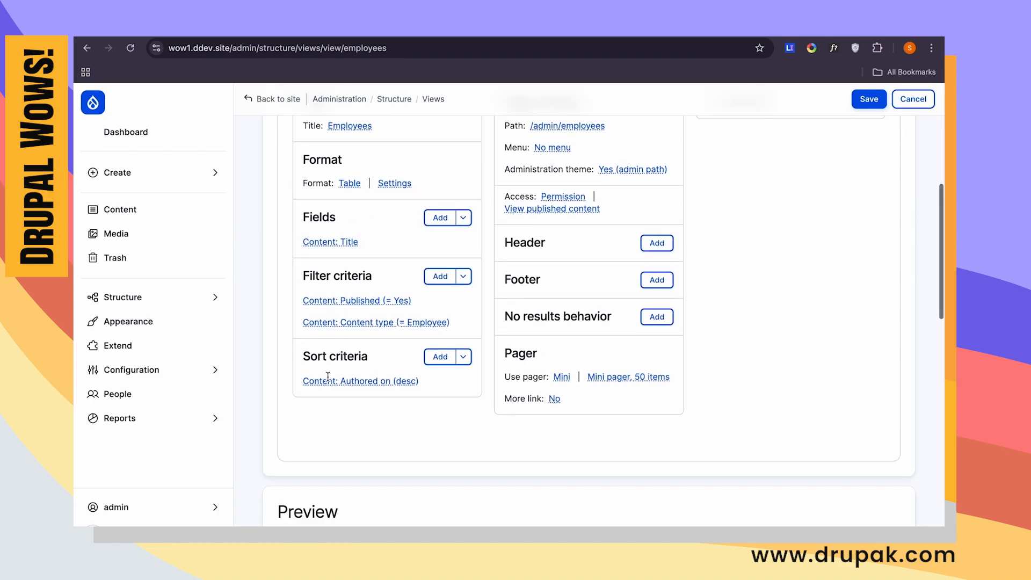
{"action": "scroll", "coordinate": [357, 481], "scroll_direction": "down", "scroll_amount": 10}
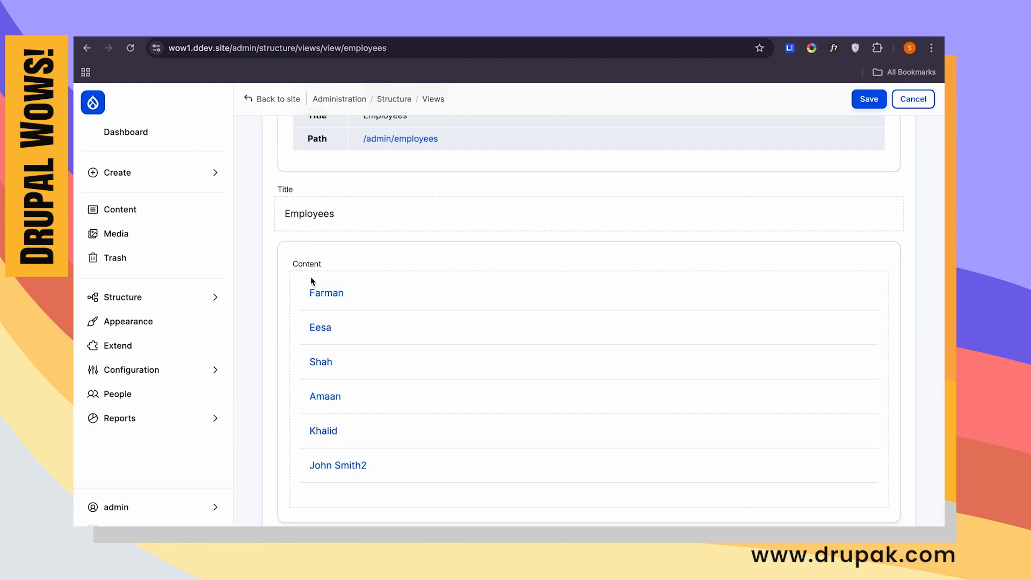
{"action": "scroll", "coordinate": [407, 284], "scroll_direction": "up", "scroll_amount": 6}
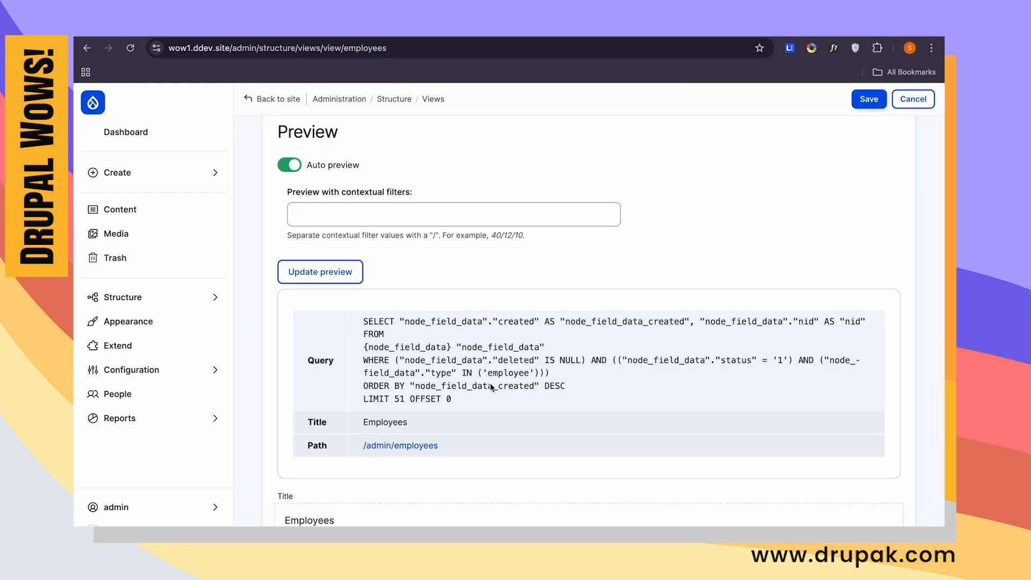
{"action": "left_click_drag", "start_coordinate": [462, 399], "coordinate": [361, 314]}
{"action": "scroll", "coordinate": [462, 331], "scroll_direction": "down", "scroll_amount": 5}
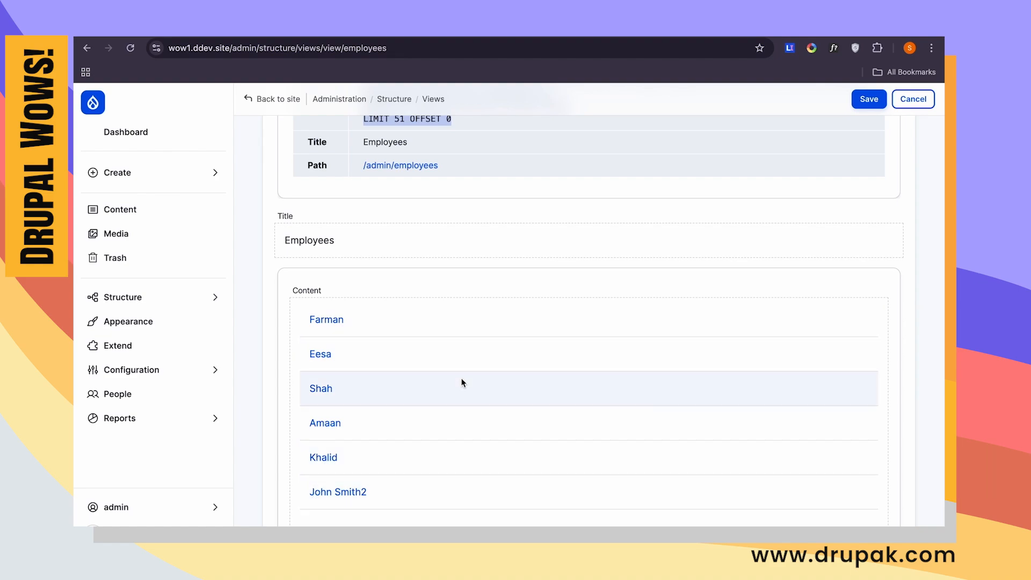
{"action": "scroll", "coordinate": [462, 383], "scroll_direction": "up", "scroll_amount": 20}
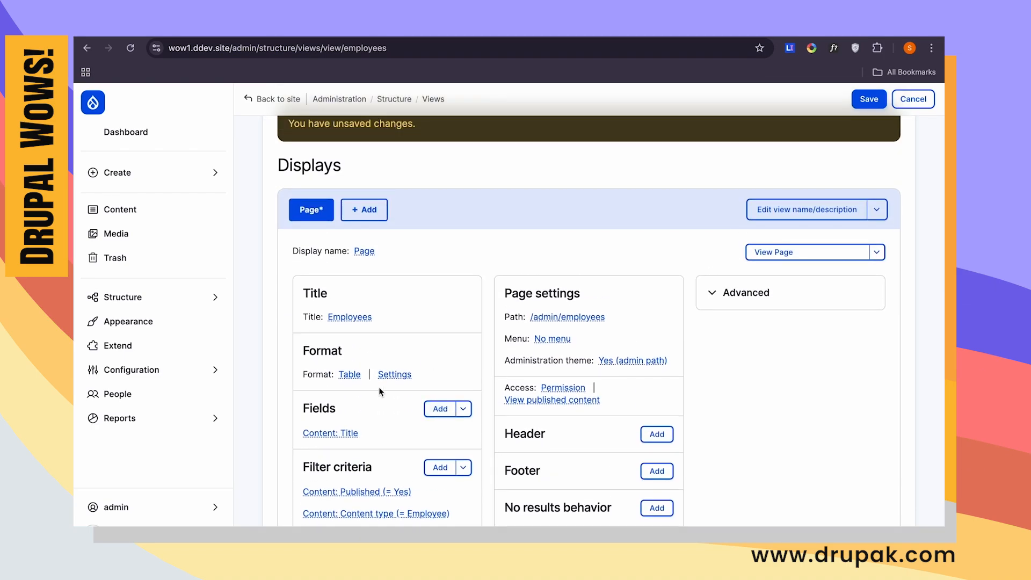
{"action": "right_click", "coordinate": [382, 386]}
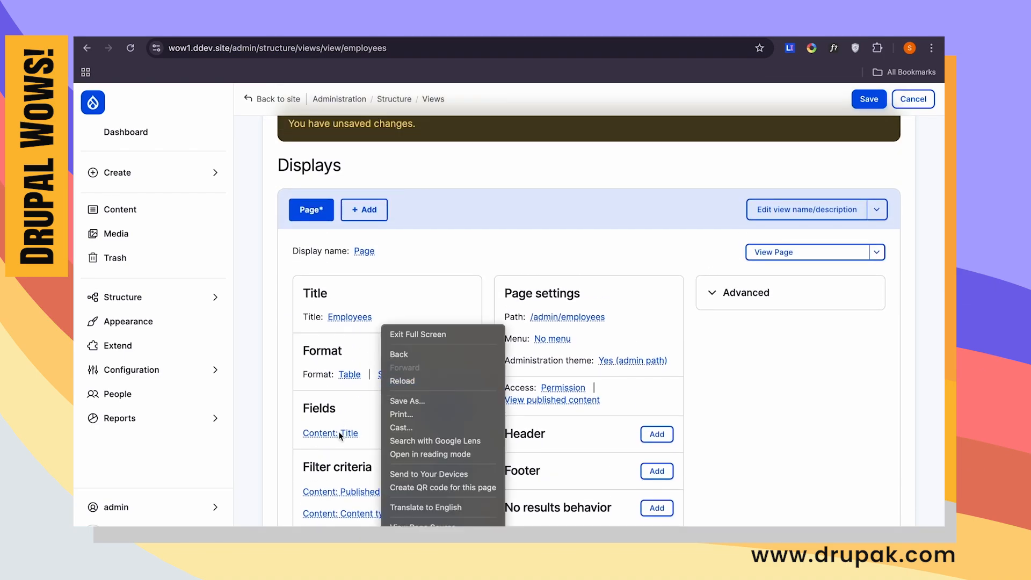
{"action": "left_click", "coordinate": [273, 440]}
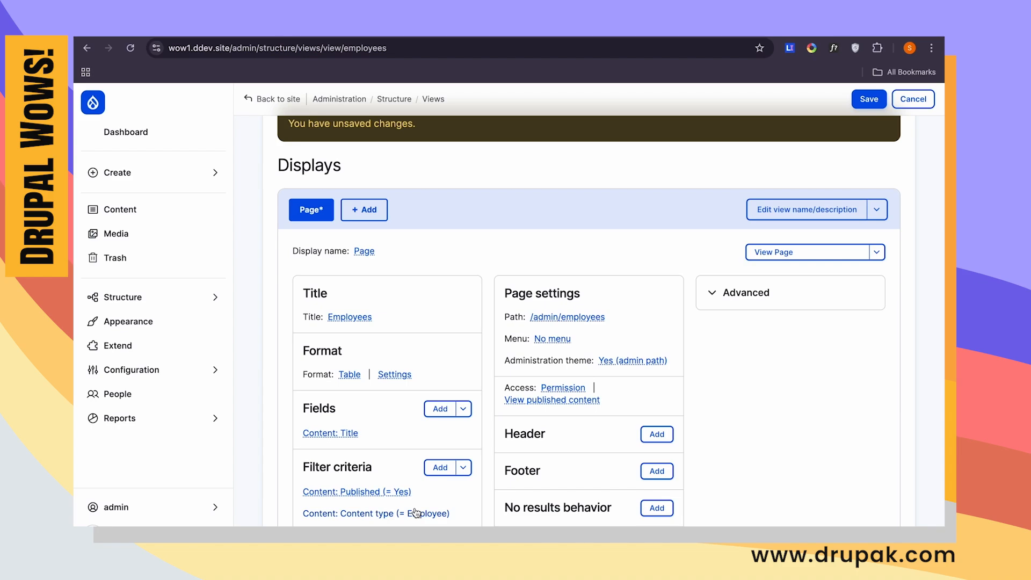
- Add a "Content referenced from field_manager" relationship to the Employees view's advanced settings
{"action": "left_click", "coordinate": [757, 293]}
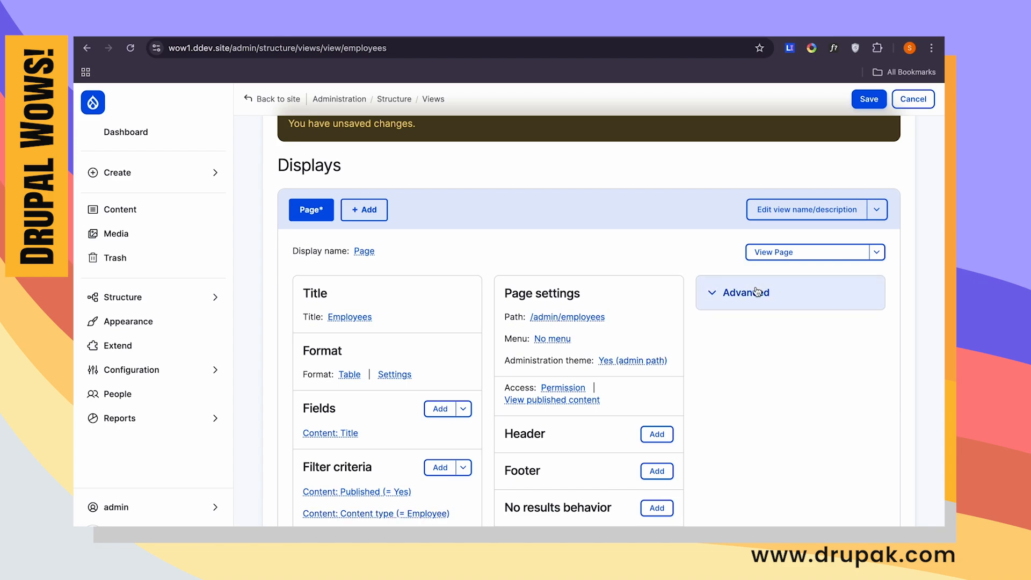
{"action": "left_click", "coordinate": [858, 329]}
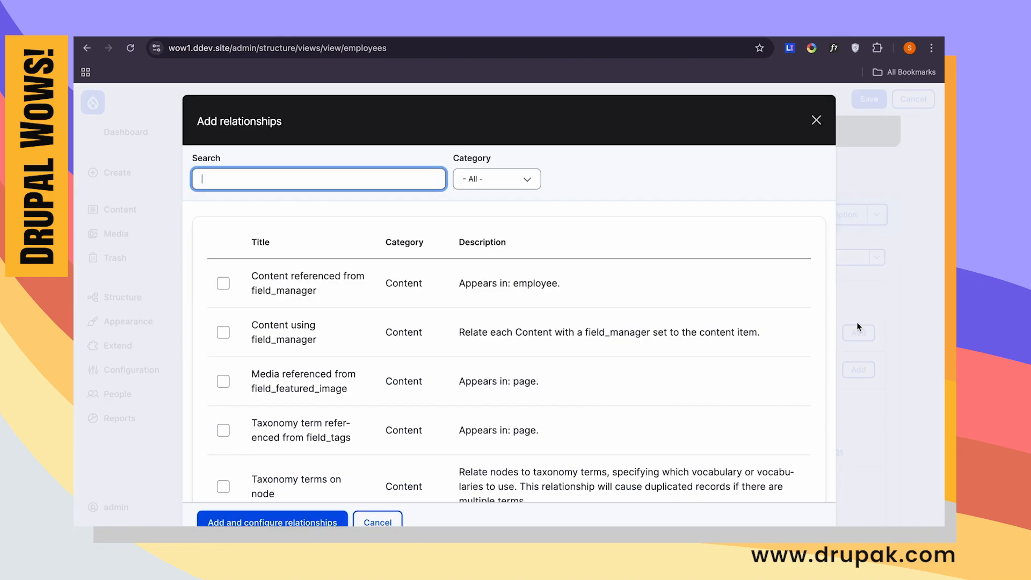
{"action": "left_click", "coordinate": [372, 183]}
{"action": "type", "text": "manager"}
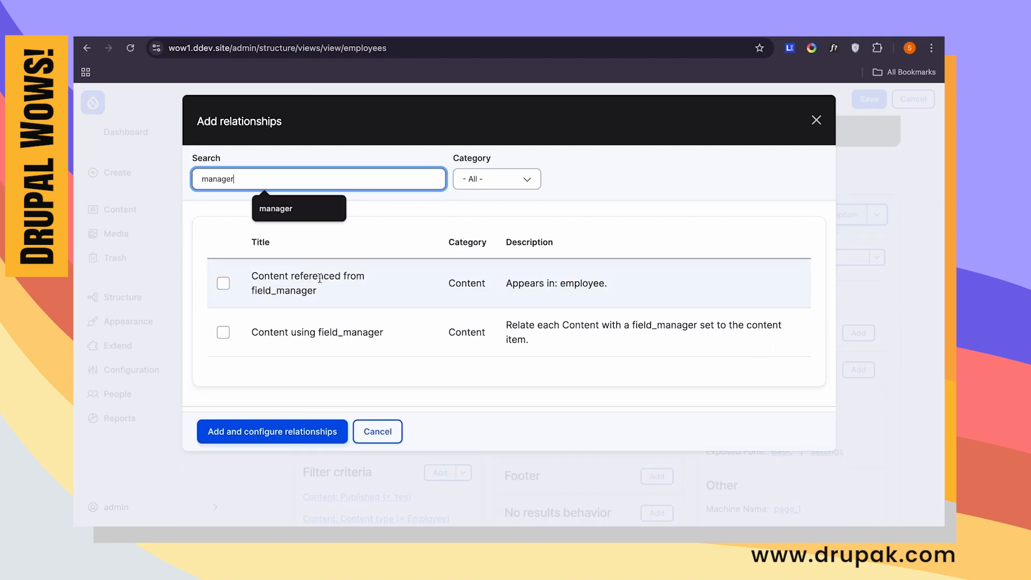
{"action": "left_click", "coordinate": [294, 288]}
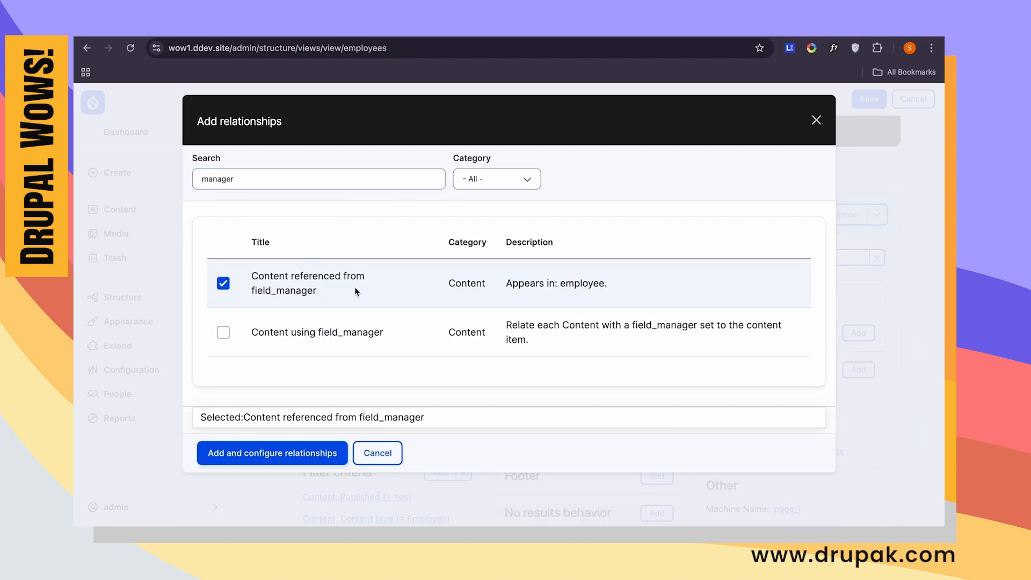
{"action": "left_click", "coordinate": [296, 451]}
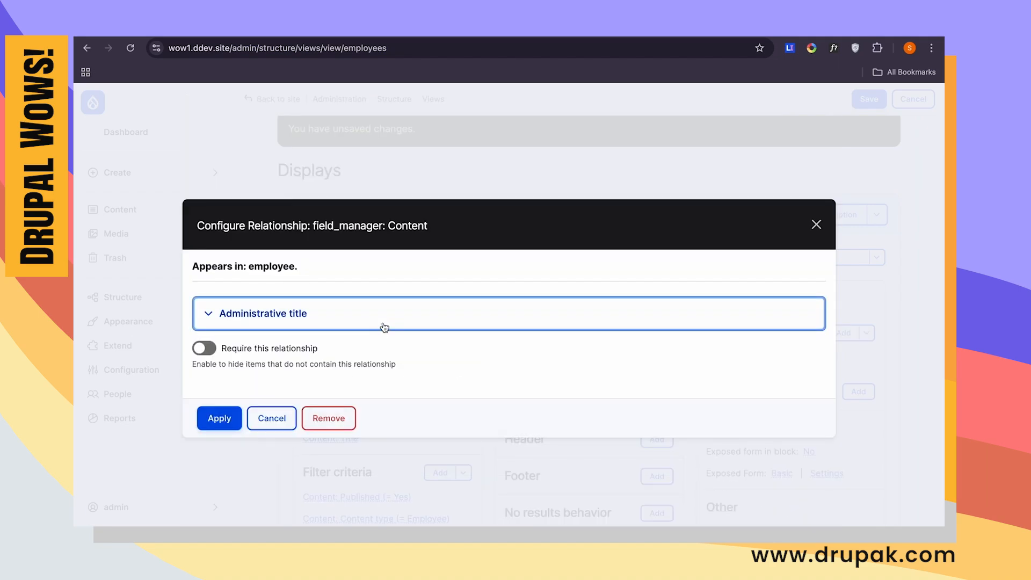
- Give the new manager relationship the administrative title "Tier 1" and apply it
{"action": "left_click", "coordinate": [317, 312]}
{"action": "left_click", "coordinate": [300, 367]}
{"action": "left_click_drag", "start_coordinate": [300, 367], "coordinate": [215, 367]}
{"action": "type", "text": "Tier 1"}
{"action": "left_click", "coordinate": [227, 420]}
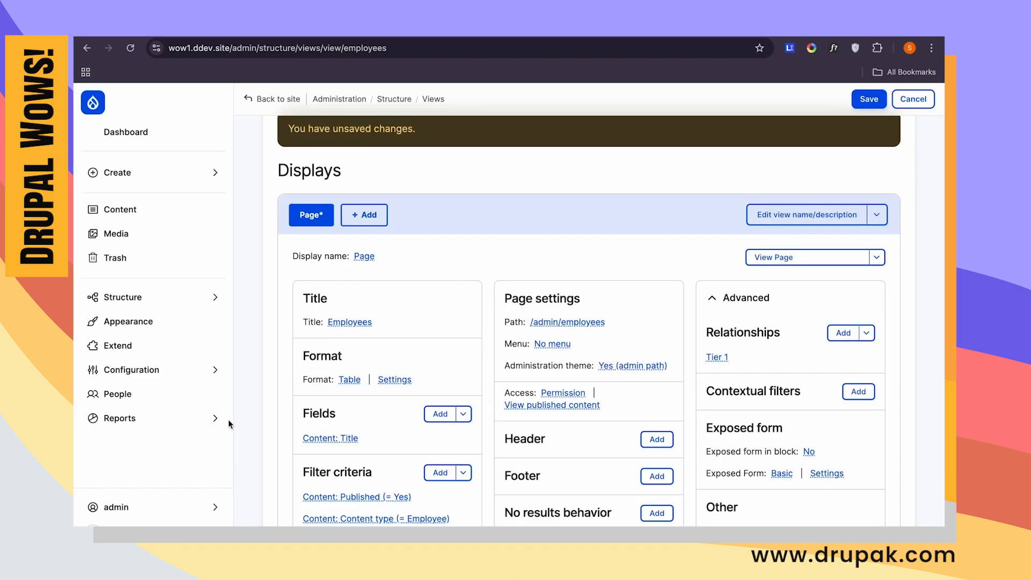
- Add a second Content Title field to the view that uses the Tier 1 relationship
{"action": "scroll", "coordinate": [229, 421], "scroll_direction": "down", "scroll_amount": 15}
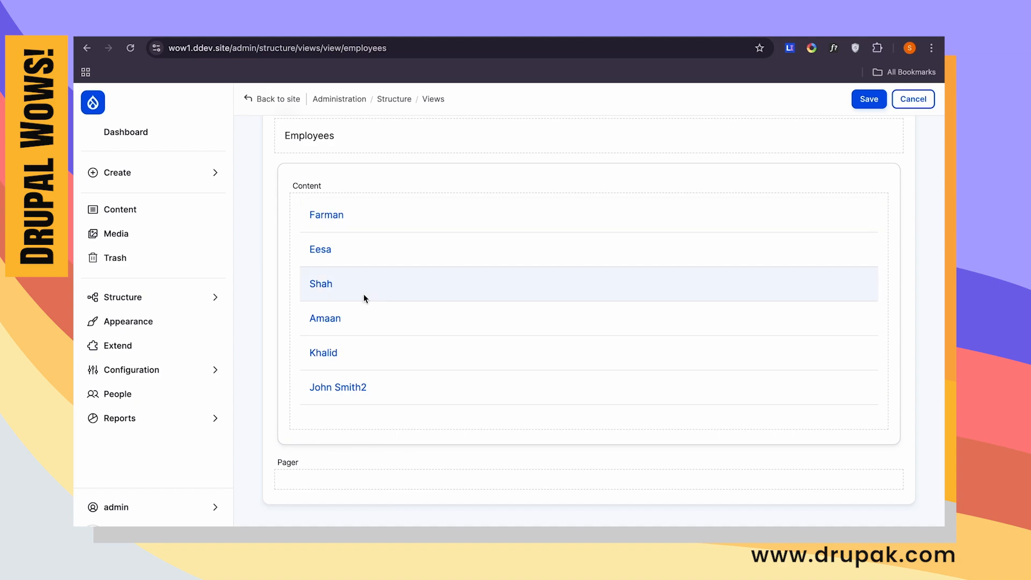
{"action": "scroll", "coordinate": [363, 285], "scroll_direction": "up", "scroll_amount": 10}
{"action": "scroll", "coordinate": [363, 298], "scroll_direction": "up", "scroll_amount": 10}
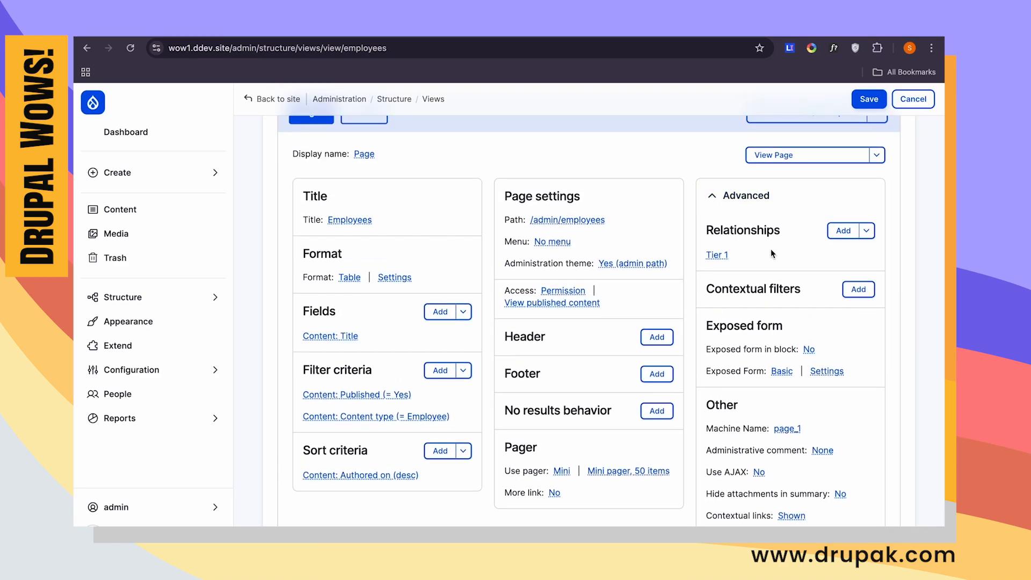
{"action": "left_click", "coordinate": [440, 312]}
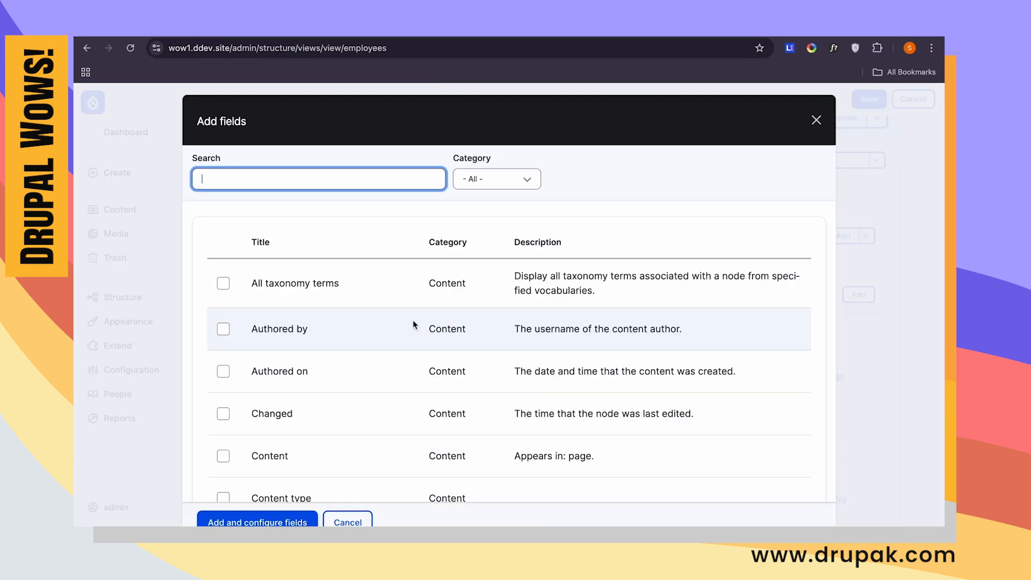
{"action": "type", "text": "title"}
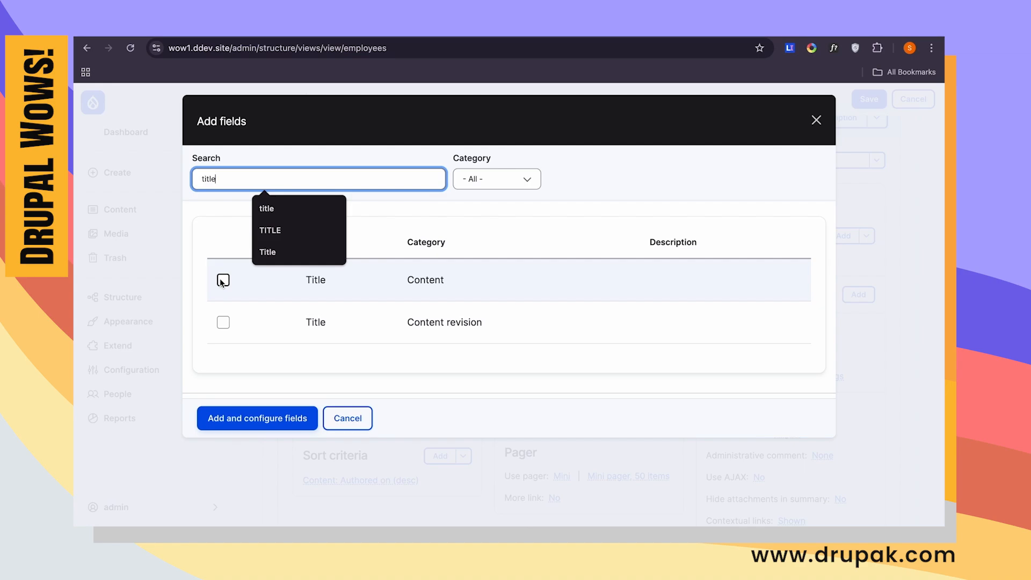
{"action": "left_click", "coordinate": [222, 280]}
{"action": "left_click", "coordinate": [254, 430]}
{"action": "left_click", "coordinate": [271, 191]}
{"action": "left_click", "coordinate": [260, 204]}
{"action": "left_click", "coordinate": [219, 522]}
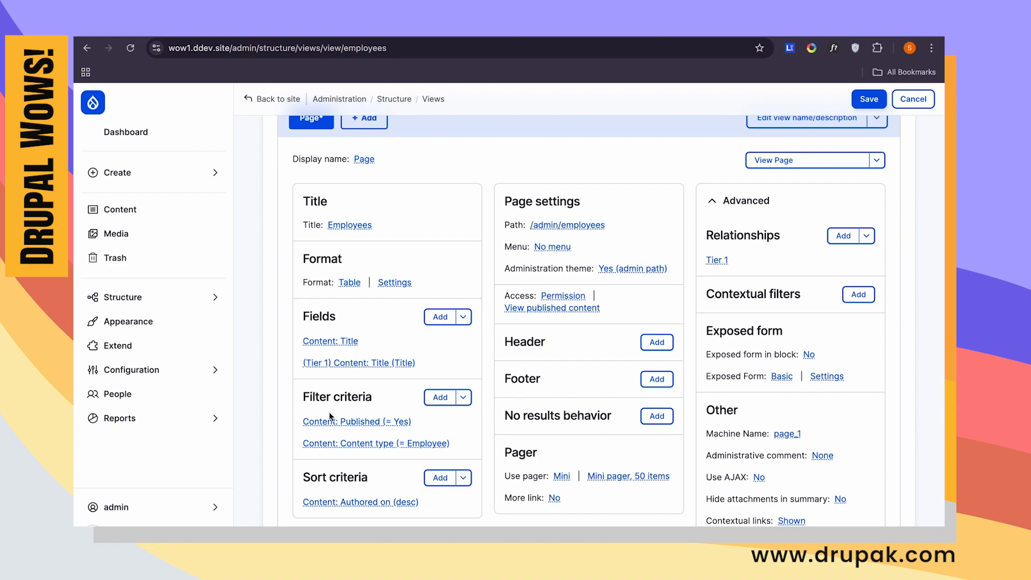
- Change the label of the Tier 1 Title field to "Manager Tier 1" and apply it
{"action": "scroll", "coordinate": [330, 416], "scroll_direction": "down", "scroll_amount": 3}
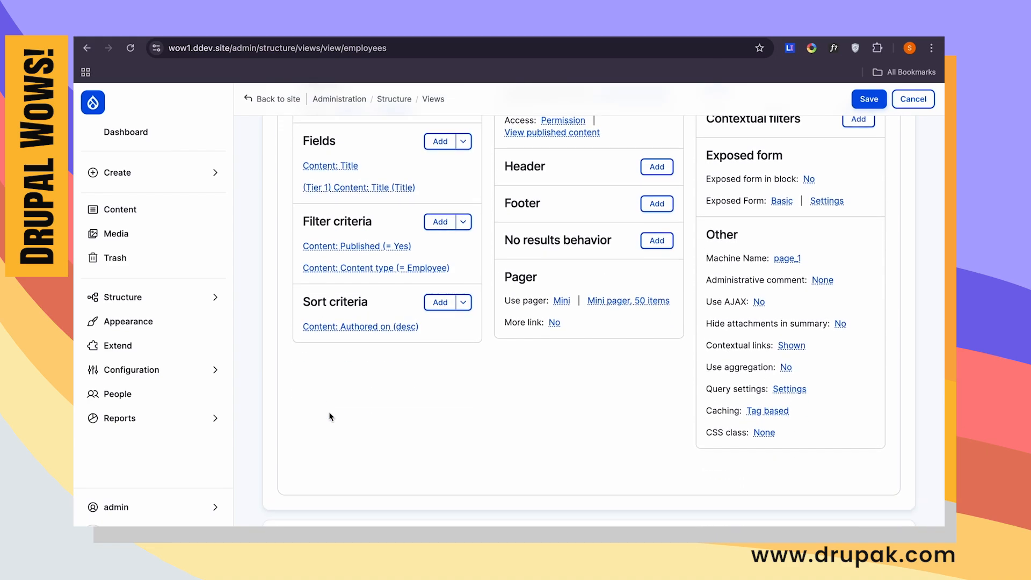
{"action": "scroll", "coordinate": [329, 417], "scroll_direction": "down", "scroll_amount": 10}
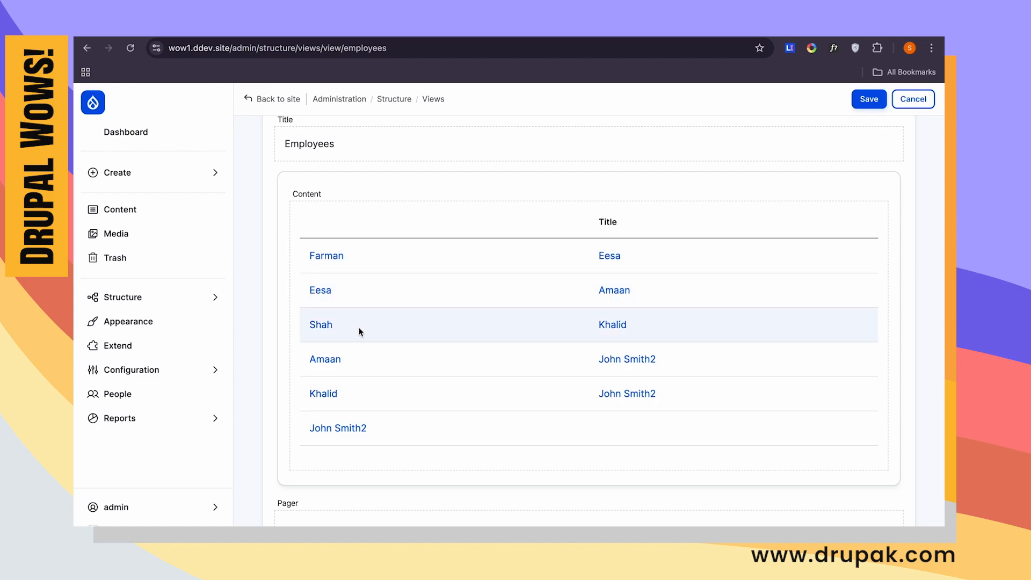
{"action": "scroll", "coordinate": [559, 278], "scroll_direction": "up", "scroll_amount": 10}
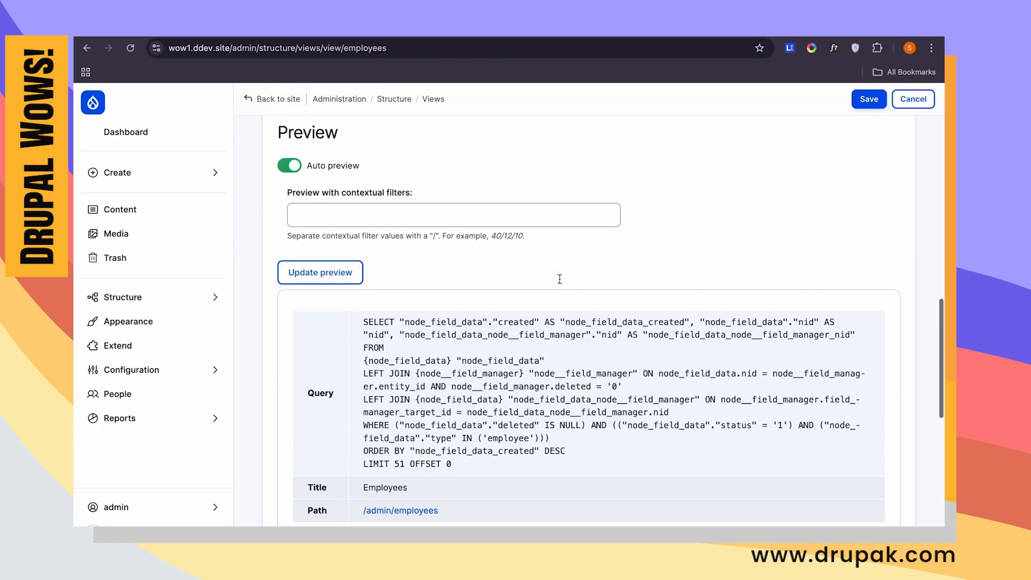
{"action": "left_click", "coordinate": [387, 324]}
{"action": "double_click", "coordinate": [281, 262]}
{"action": "type", "text": "Manager Tier 1"}
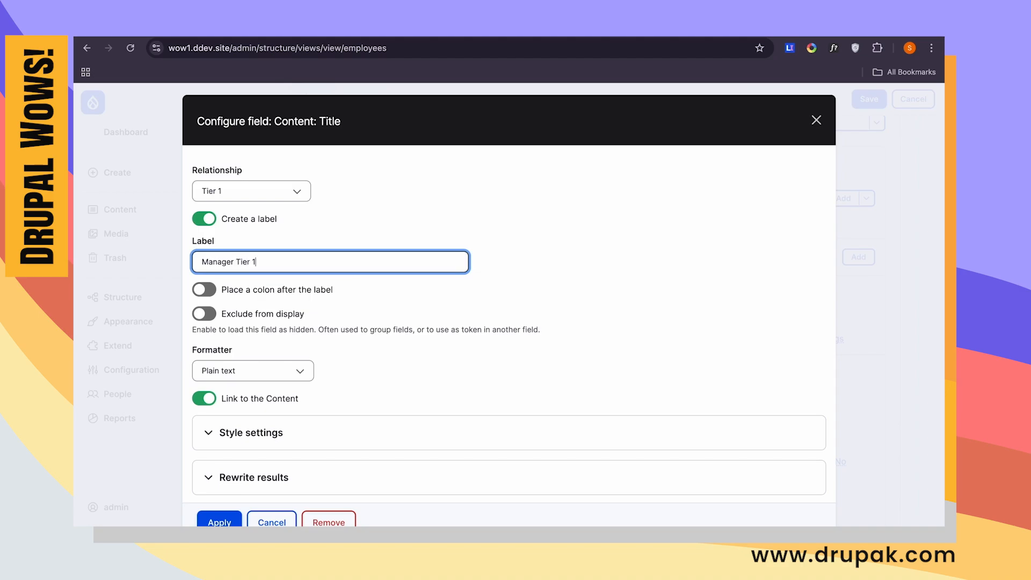
{"action": "left_click", "coordinate": [235, 518]}
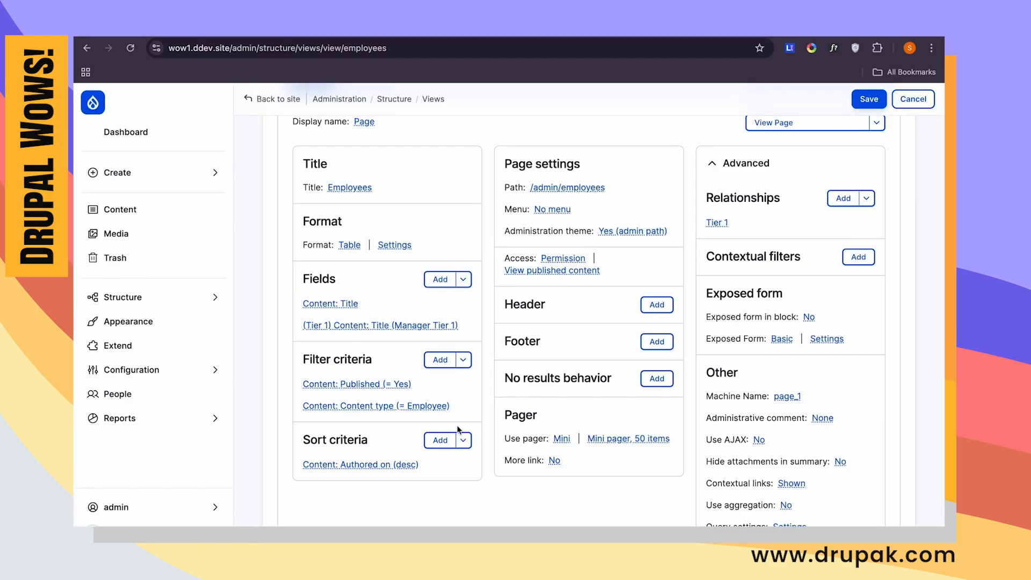
- Add another "Content referenced from field_manager" relationship to the Employees view
{"action": "scroll", "coordinate": [457, 425], "scroll_direction": "down", "scroll_amount": 6}
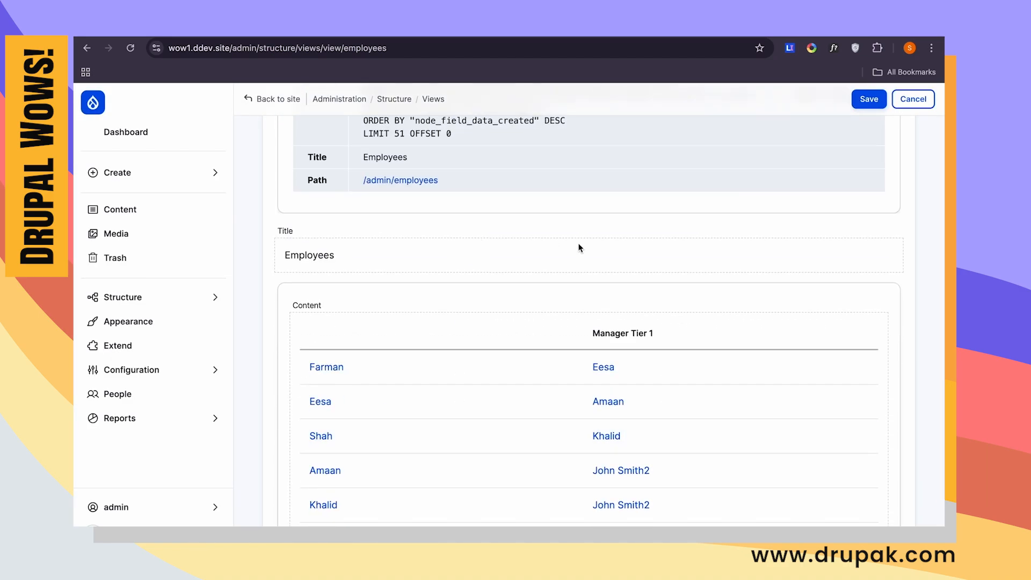
{"action": "scroll", "coordinate": [480, 381], "scroll_direction": "down", "scroll_amount": 1}
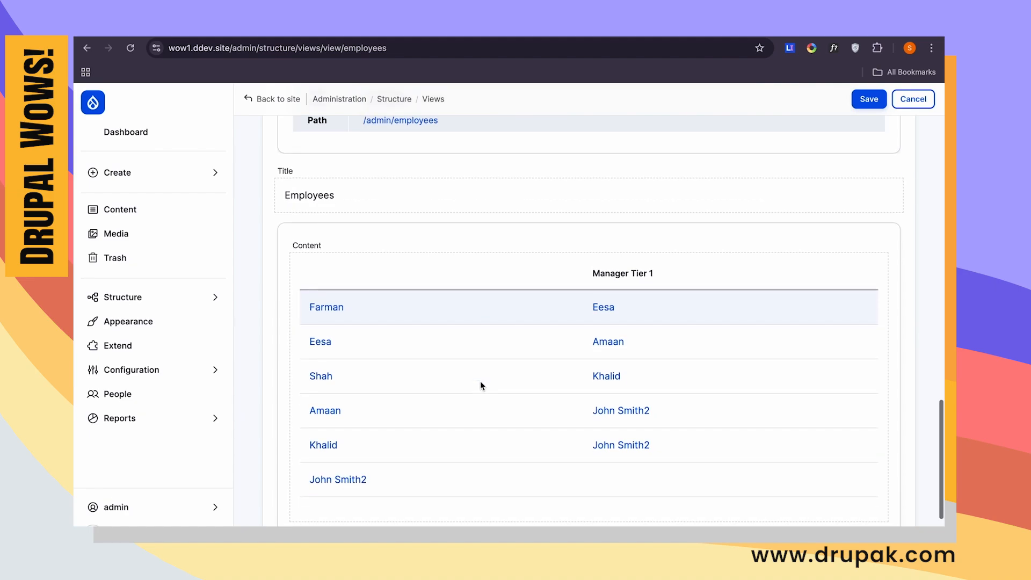
{"action": "left_click_drag", "start_coordinate": [599, 273], "coordinate": [659, 274]}
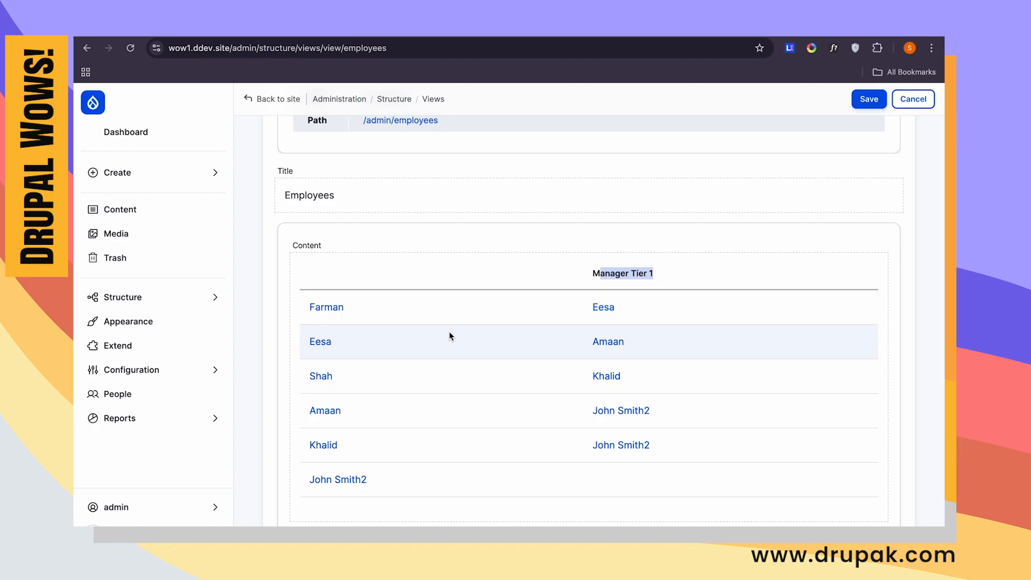
{"action": "scroll", "coordinate": [451, 334], "scroll_direction": "up", "scroll_amount": 10}
{"action": "left_click", "coordinate": [839, 231]}
{"action": "left_click", "coordinate": [324, 173]}
{"action": "type", "text": "manager"}
{"action": "left_click", "coordinate": [223, 283]}
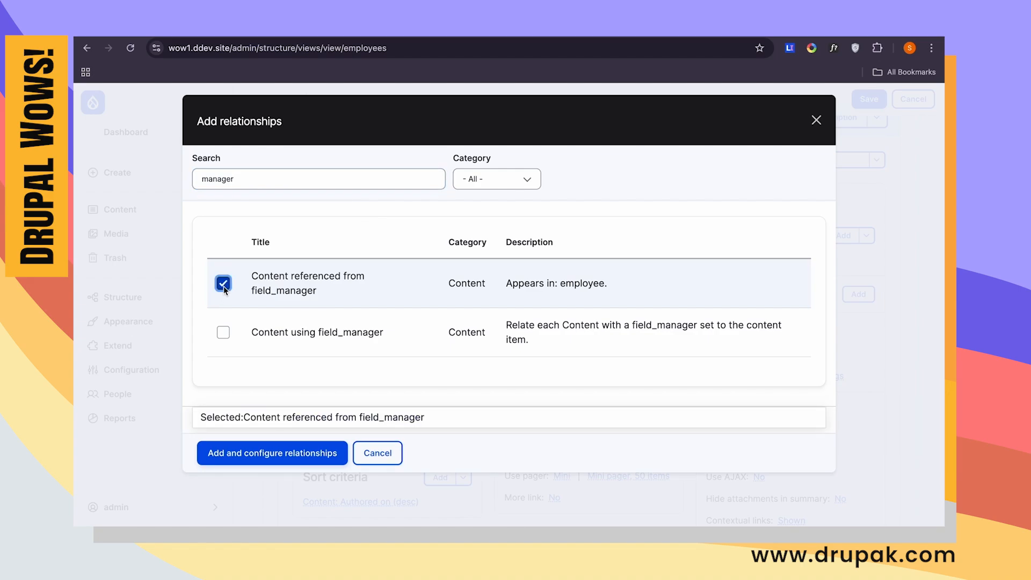
{"action": "left_click", "coordinate": [272, 453]}
- Set the second manager relationship's administrative title to "Tier 2" and base it on the Tier 1 relationship
{"action": "left_click", "coordinate": [269, 337]}
{"action": "triple_click", "coordinate": [279, 390]}
{"action": "type", "text": "Tier 2"}
{"action": "left_click", "coordinate": [278, 295]}
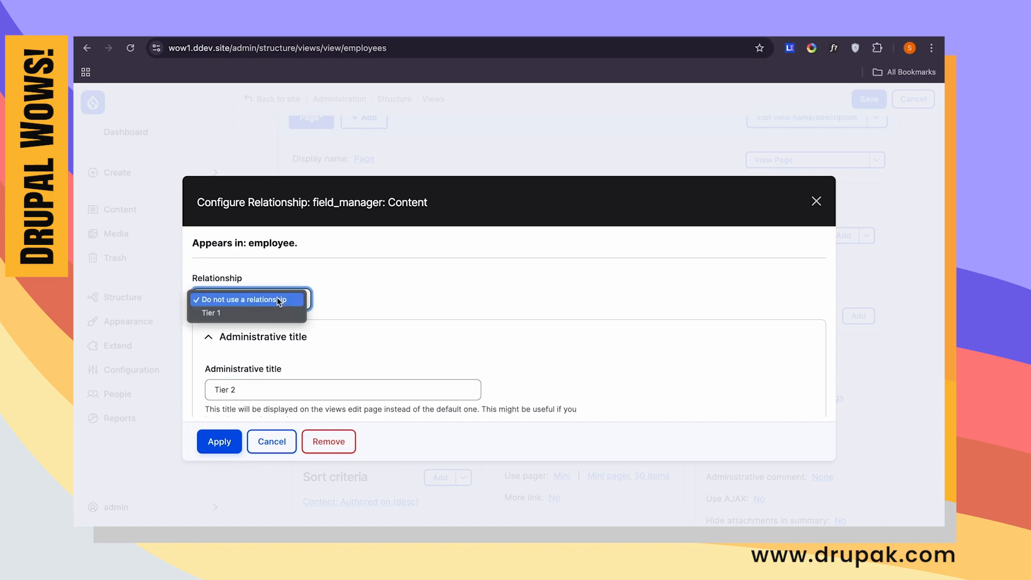
{"action": "left_click", "coordinate": [254, 311]}
{"action": "left_click", "coordinate": [218, 441]}
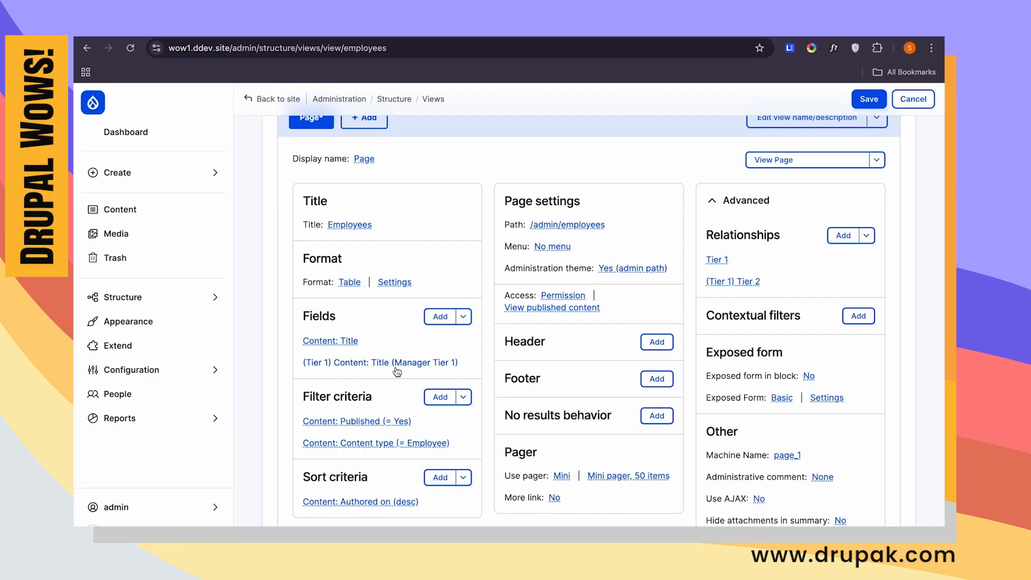
- Add a third Content Title field to the view and set its relationship to Tier 2
{"action": "left_click", "coordinate": [444, 322]}
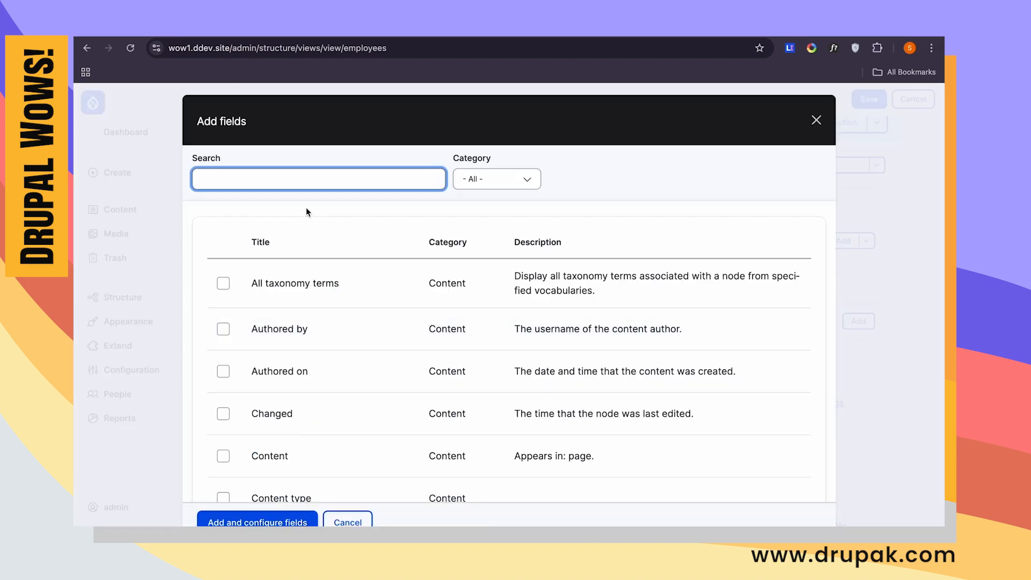
{"action": "left_click", "coordinate": [405, 179]}
{"action": "type", "text": "title"}
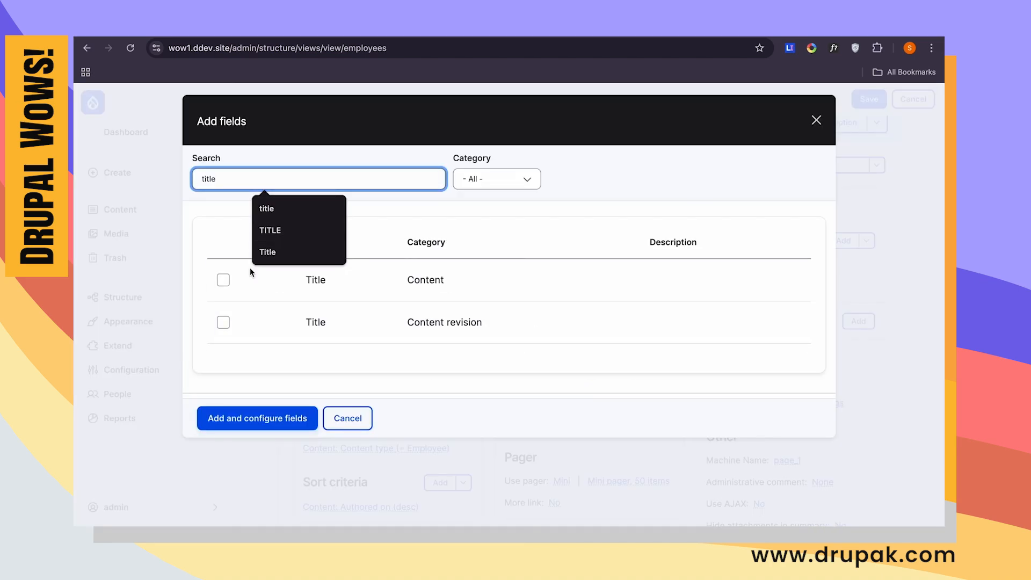
{"action": "left_click", "coordinate": [224, 279]}
{"action": "left_click", "coordinate": [267, 447]}
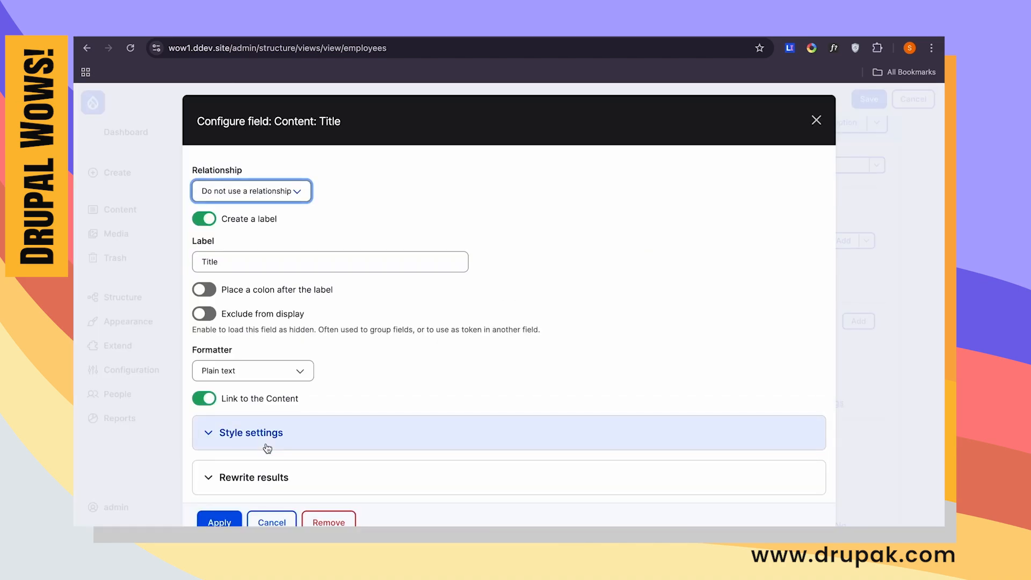
{"action": "left_click", "coordinate": [262, 194]}
{"action": "left_click", "coordinate": [260, 217]}
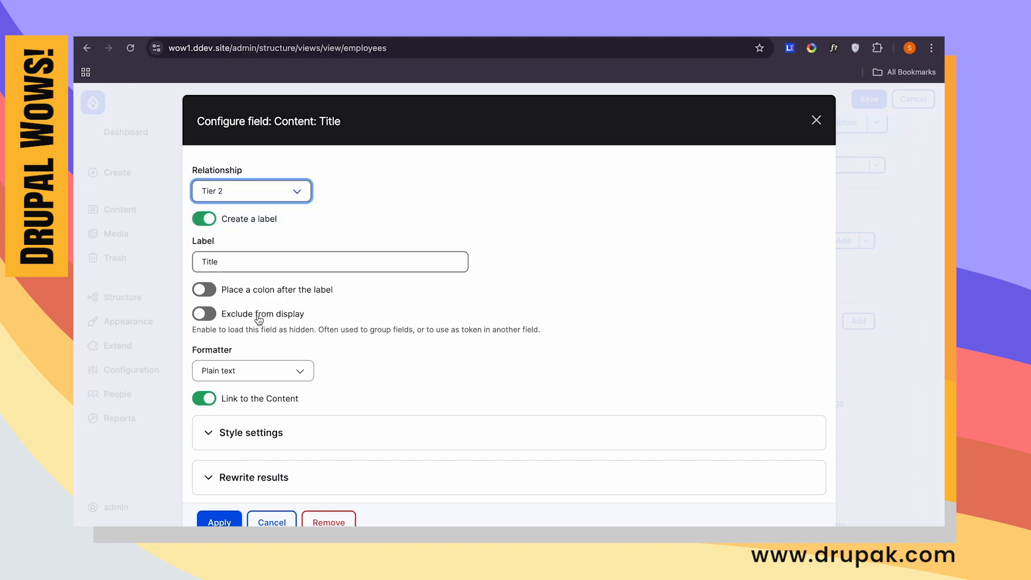
- Label the Tier 2 Title field "Second Tier Manager" and apply it
{"action": "left_click", "coordinate": [306, 260]}
{"action": "key", "text": "ctrl+a"}
{"action": "type", "text": "Second"}
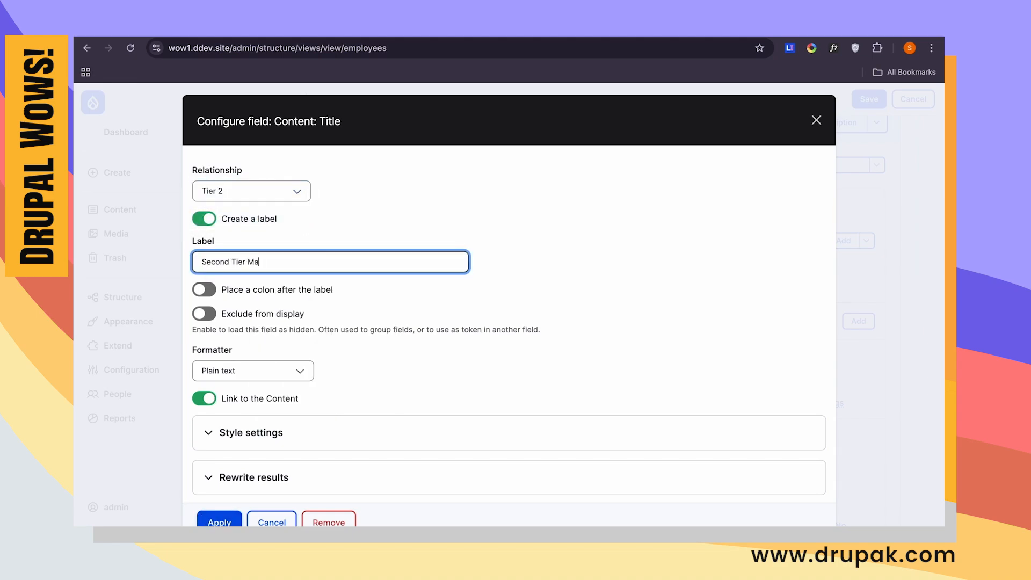
{"action": "key", "text": "Return"}
- Add a third "Content referenced from field_manager" relationship based on Tier 2, keeping its default administrative title
{"action": "scroll", "coordinate": [410, 329], "scroll_direction": "down", "scroll_amount": 15}
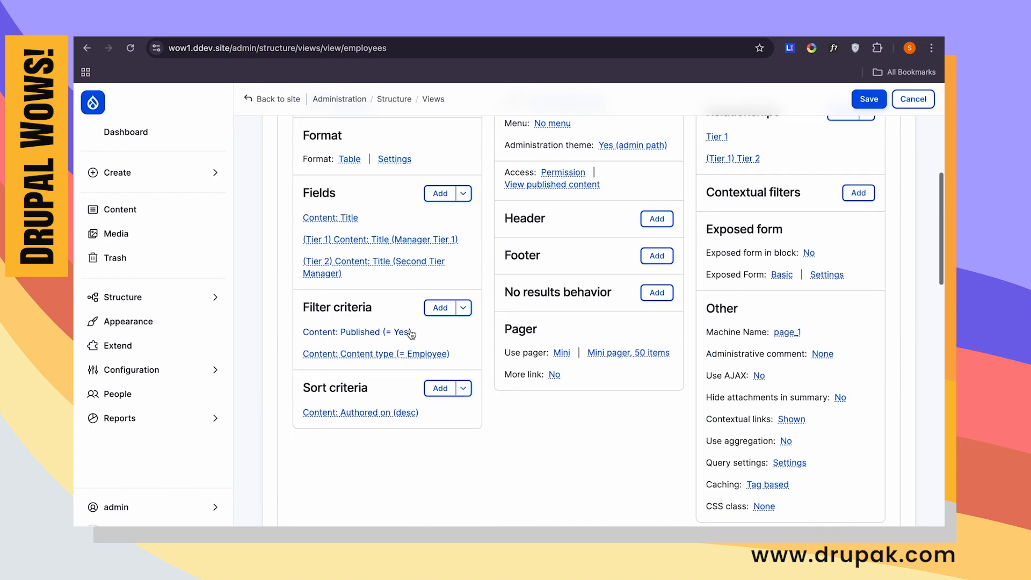
{"action": "scroll", "coordinate": [411, 329], "scroll_direction": "down", "scroll_amount": 6}
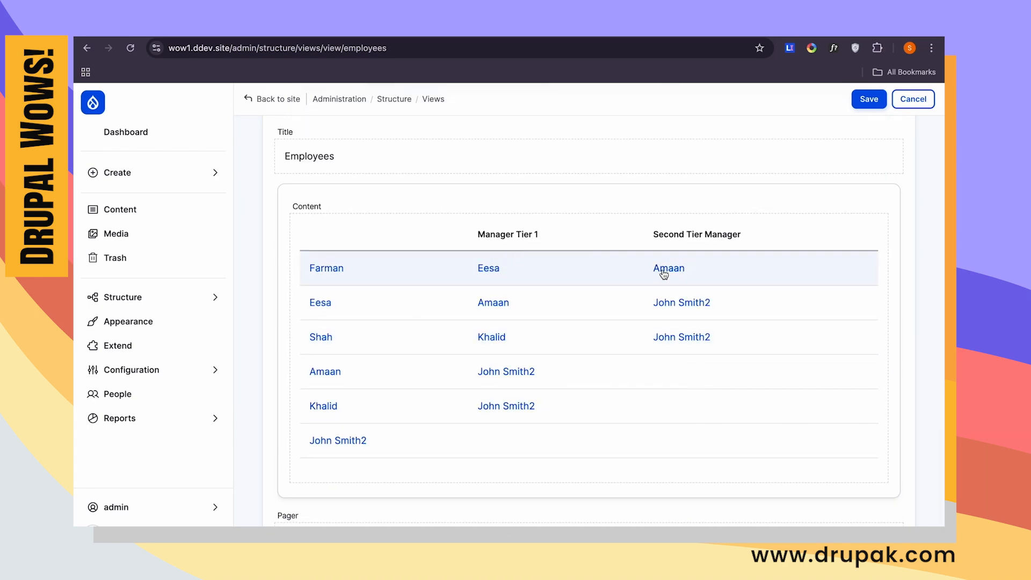
{"action": "scroll", "coordinate": [662, 271], "scroll_direction": "up", "scroll_amount": 15}
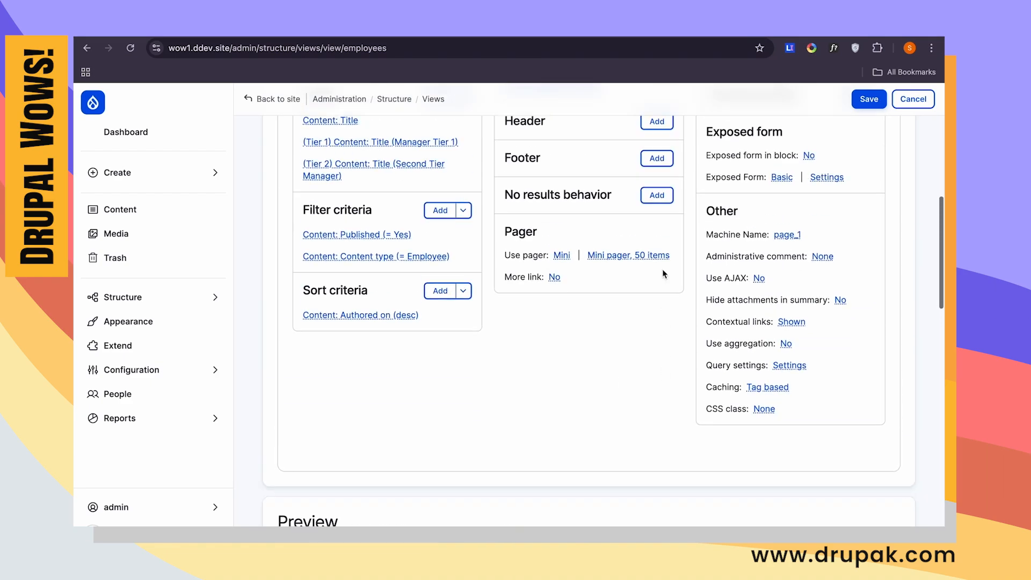
{"action": "left_click", "coordinate": [844, 215]}
{"action": "left_click", "coordinate": [365, 181]}
{"action": "type", "text": "manager"}
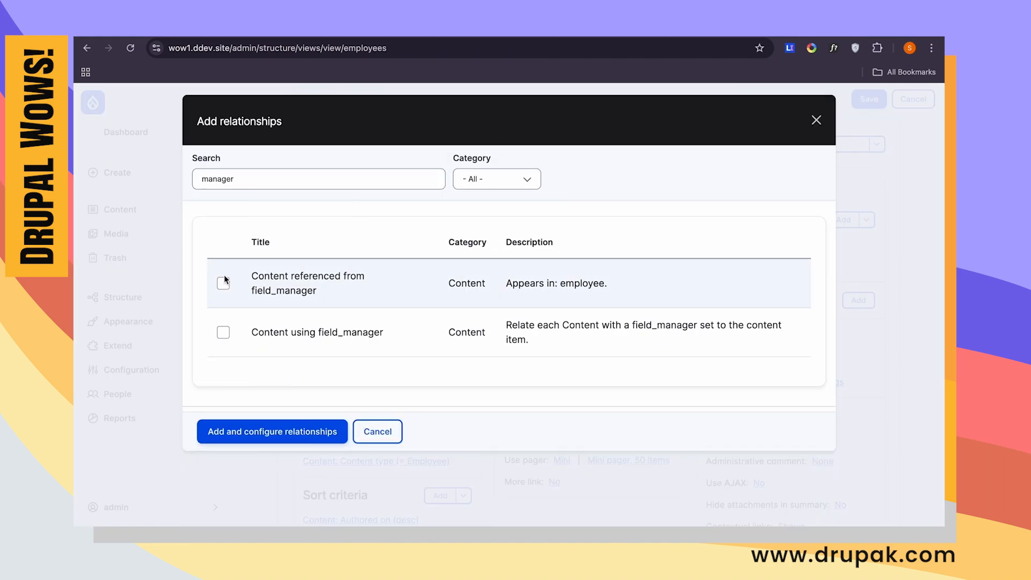
{"action": "left_click", "coordinate": [224, 275]}
{"action": "left_click", "coordinate": [273, 454]}
{"action": "left_click", "coordinate": [293, 299]}
{"action": "left_click", "coordinate": [241, 324]}
{"action": "left_click", "coordinate": [223, 443]}
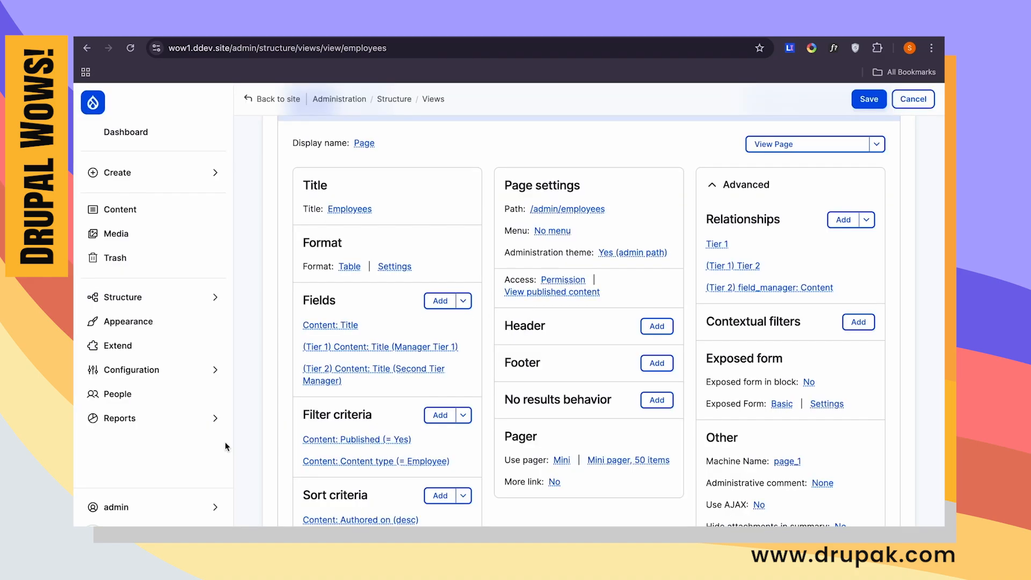
- Add a fourth Content Title field to the Employees view
{"action": "left_click", "coordinate": [440, 302]}
{"action": "left_click", "coordinate": [356, 177]}
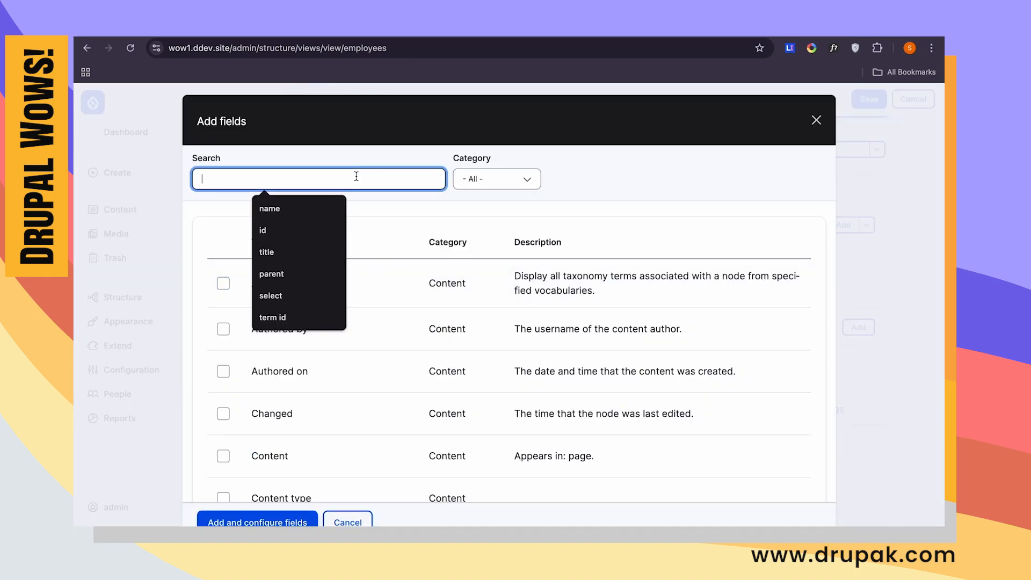
{"action": "type", "text": "t"}
{"action": "key", "text": "BackSpace"}
{"action": "type", "text": "tit"}
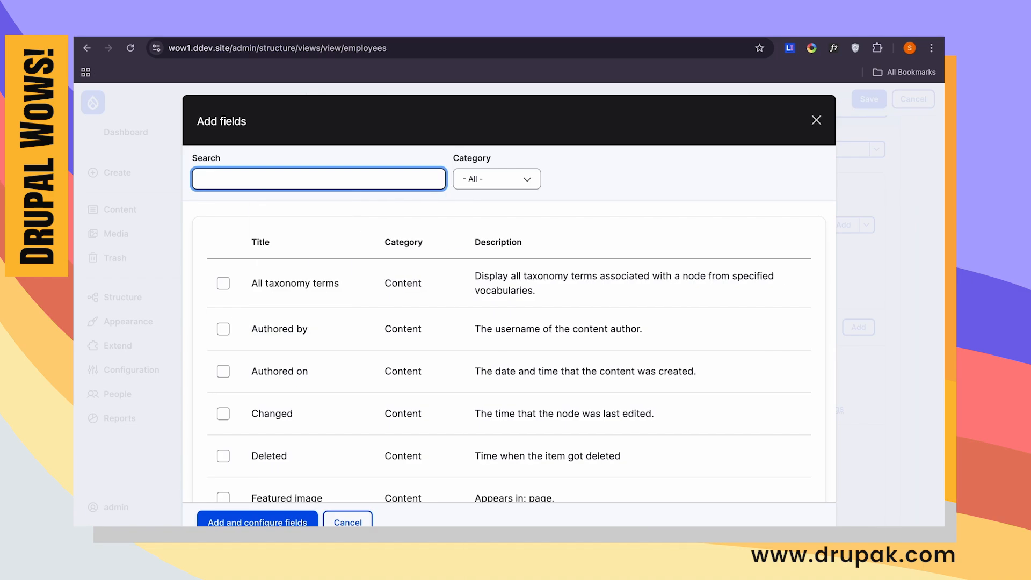
{"action": "type", "text": "le"}
{"action": "left_click", "coordinate": [224, 279]}
{"action": "left_click", "coordinate": [268, 439]}
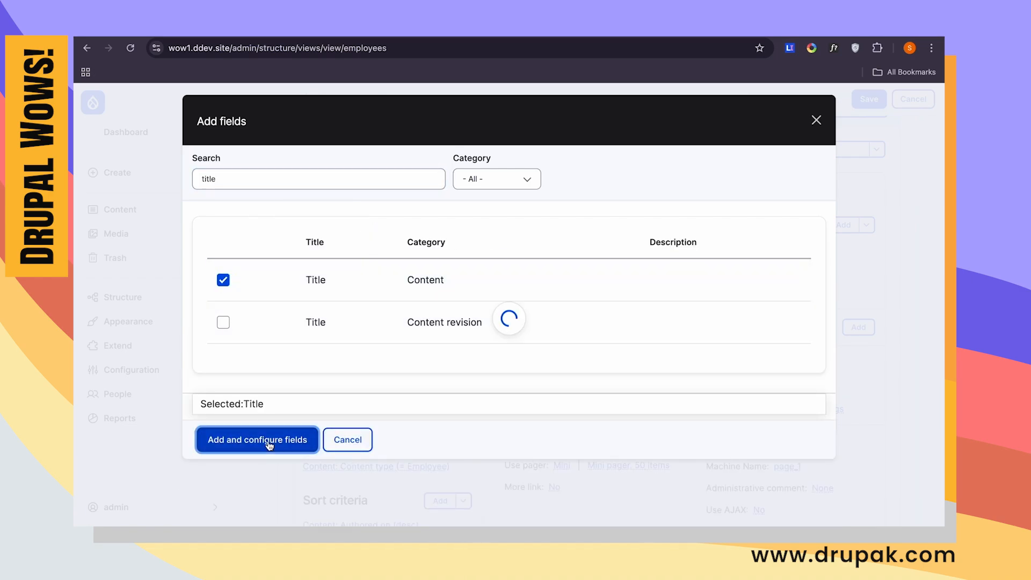
- Label the fourth Title field "Third Tier Manager" and apply it
{"action": "left_click", "coordinate": [272, 261]}
{"action": "double_click", "coordinate": [272, 261]}
{"action": "type", "text": "Third"}
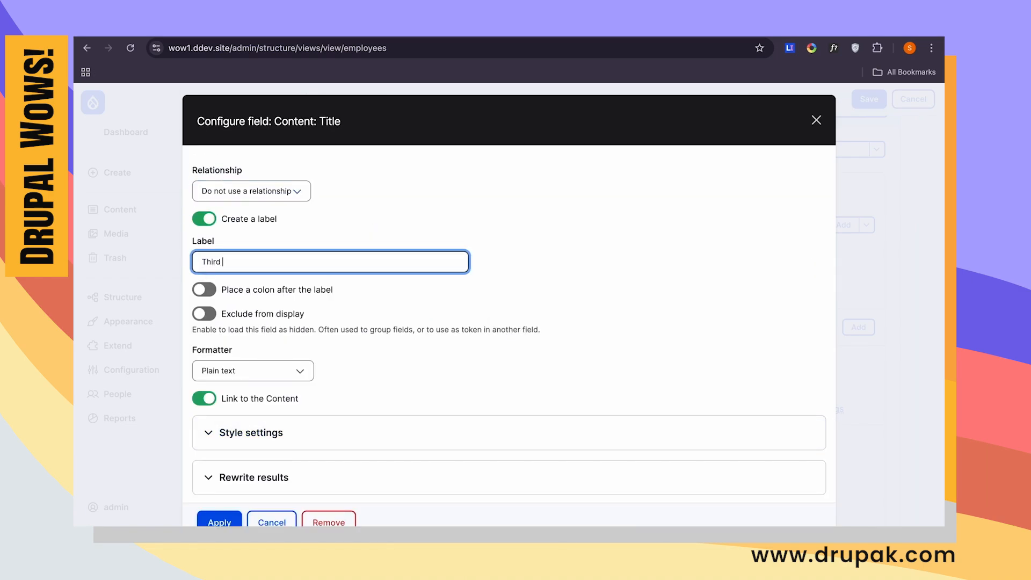
{"action": "type", "text": " Tier Manager"}
{"action": "left_click", "coordinate": [219, 521]}
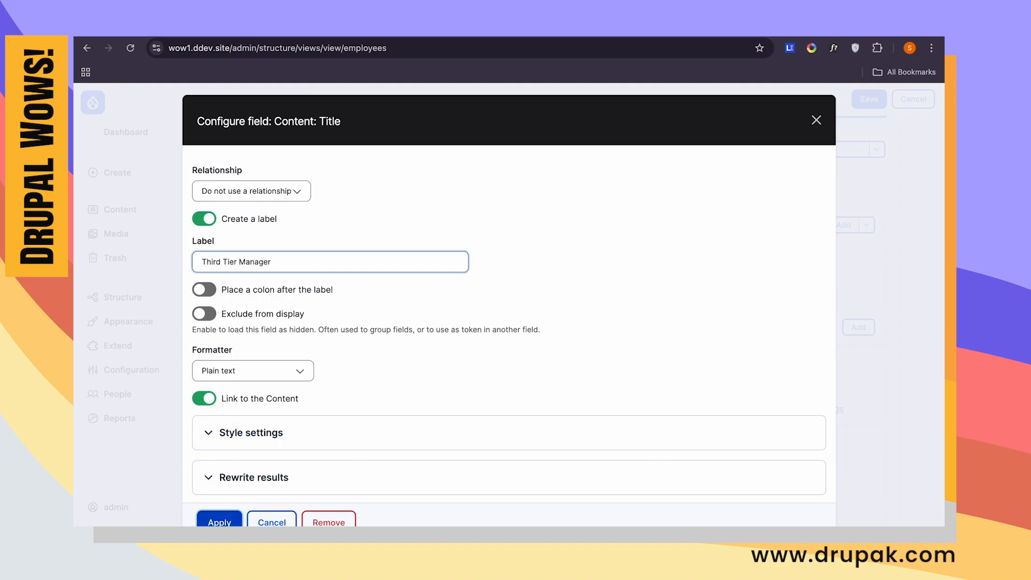
- Set the Third Tier Manager Title field's relationship to "field_manager: Content" and apply it
{"action": "scroll", "coordinate": [580, 366], "scroll_direction": "down", "scroll_amount": 13}
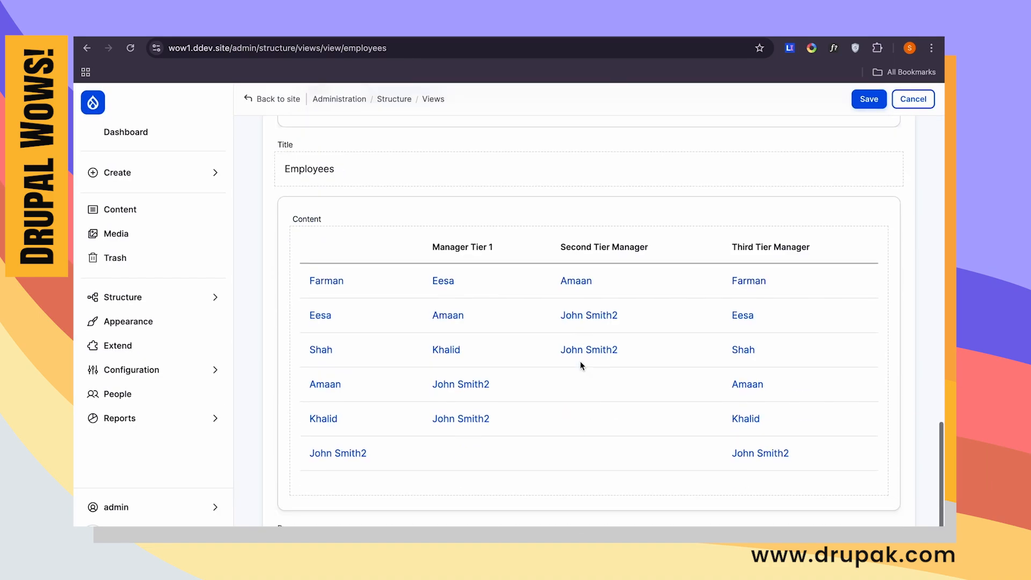
{"action": "scroll", "coordinate": [580, 366], "scroll_direction": "down", "scroll_amount": 1}
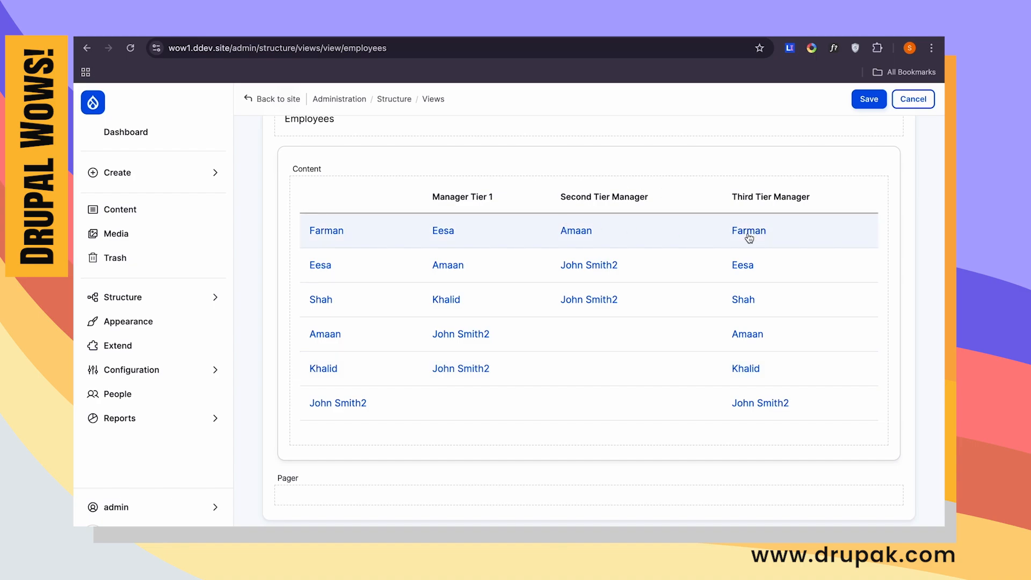
{"action": "scroll", "coordinate": [476, 257], "scroll_direction": "up", "scroll_amount": 15}
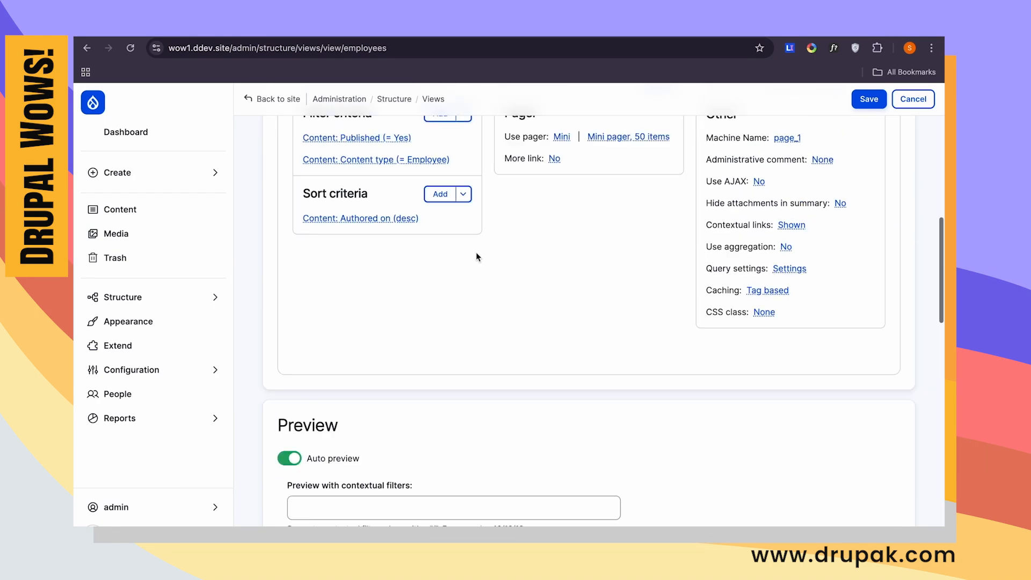
{"action": "left_click", "coordinate": [371, 289]}
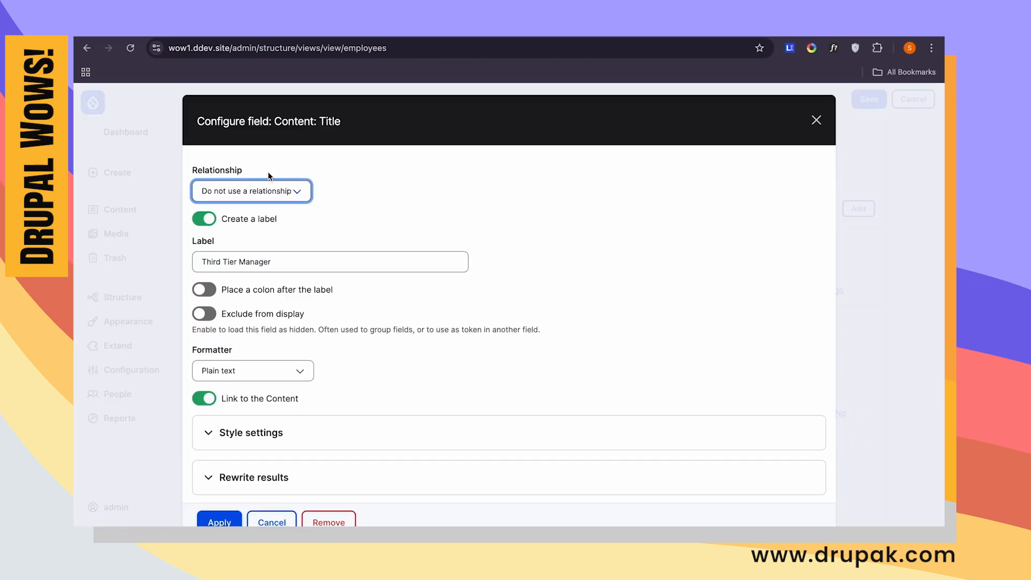
{"action": "left_click", "coordinate": [251, 191]}
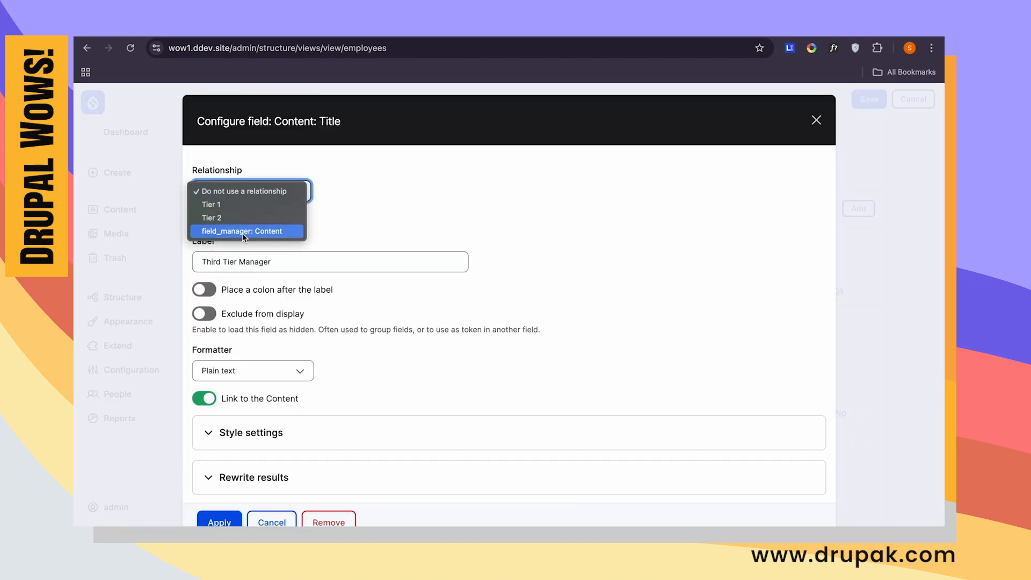
{"action": "left_click", "coordinate": [242, 231]}
{"action": "left_click", "coordinate": [219, 521]}
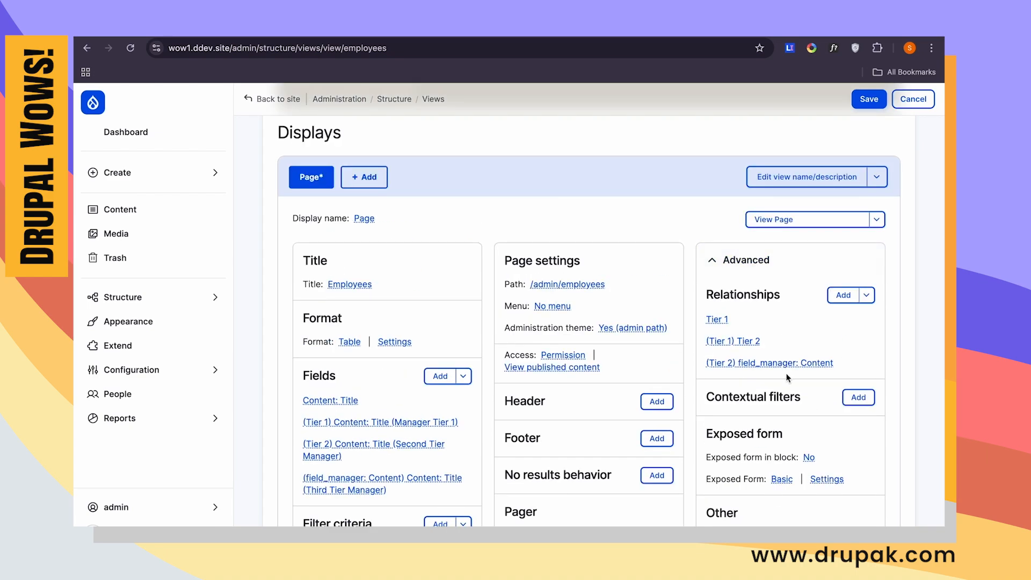
- Give the third manager relationship, based on Tier 2, the administrative title "Tier 3" and apply it
{"action": "left_click", "coordinate": [797, 368]}
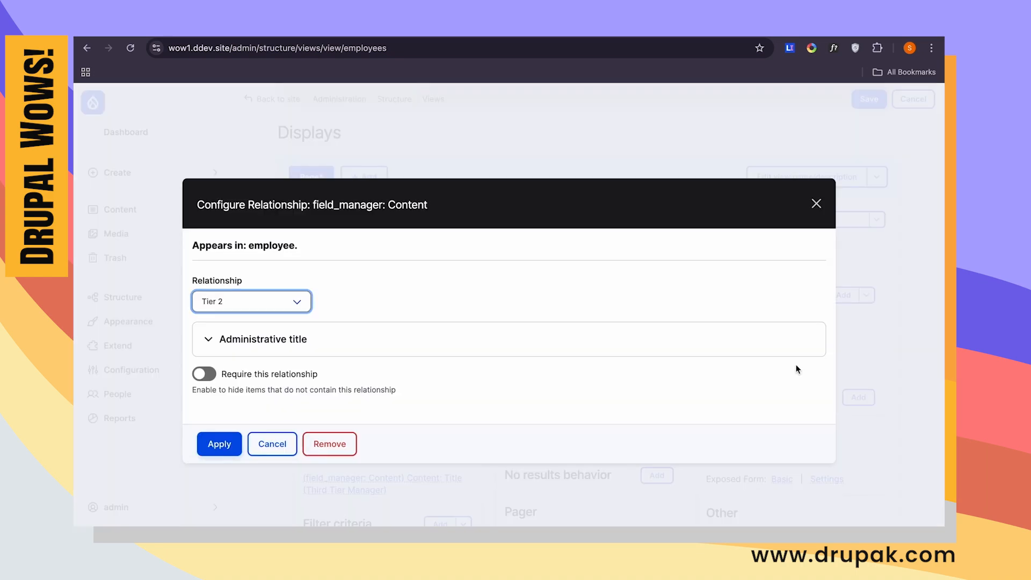
{"action": "left_click", "coordinate": [321, 341]}
{"action": "triple_click", "coordinate": [290, 392]}
{"action": "type", "text": "Tier 3"}
{"action": "left_click", "coordinate": [219, 444]}
- Check which relationship the Third Tier Manager Title field uses, keeping its settings
{"action": "left_click", "coordinate": [323, 477]}
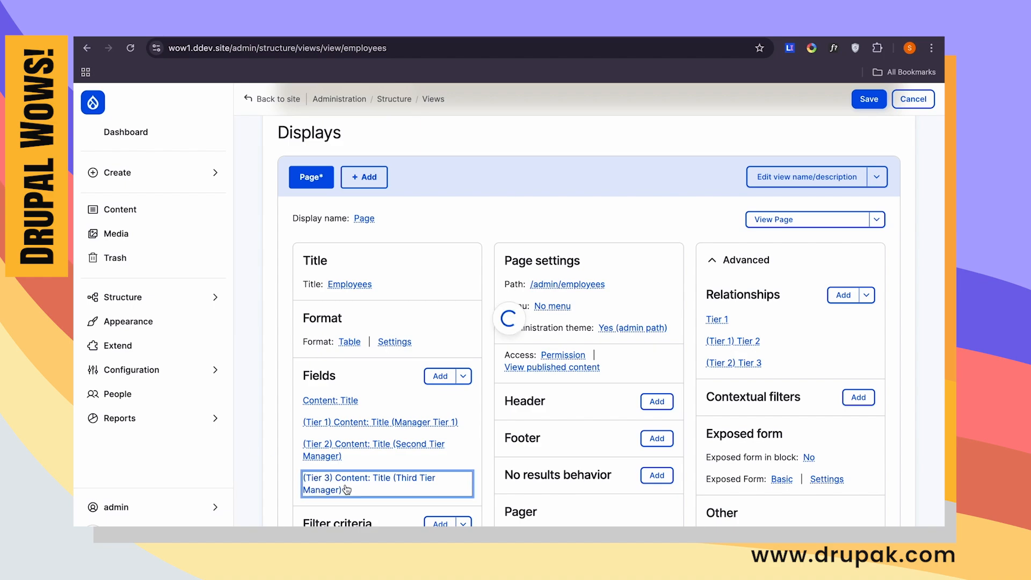
{"action": "left_click", "coordinate": [258, 193]}
{"action": "left_click", "coordinate": [224, 190]}
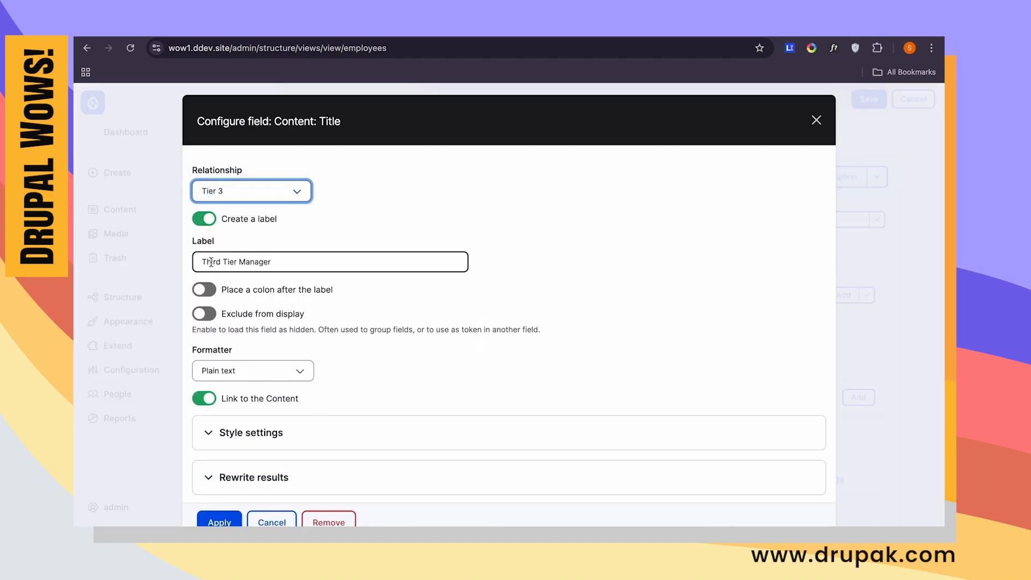
{"action": "left_click", "coordinate": [289, 254]}
{"action": "left_click", "coordinate": [219, 521]}
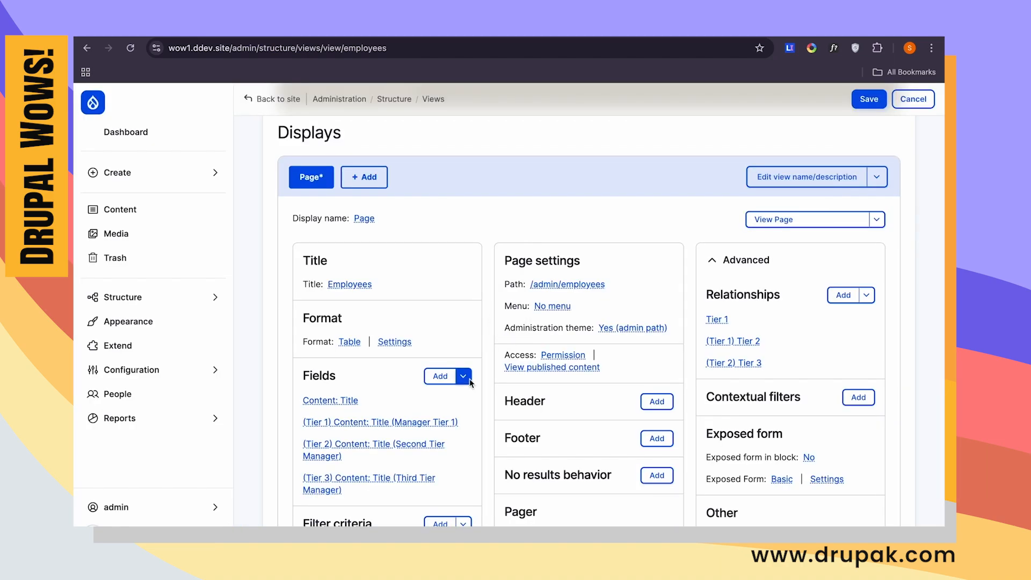
- Review the preview of the manager tier columns, then save the Employees view and open its page
{"action": "scroll", "coordinate": [470, 380], "scroll_direction": "down", "scroll_amount": 15}
{"action": "scroll", "coordinate": [469, 383], "scroll_direction": "down", "scroll_amount": 3}
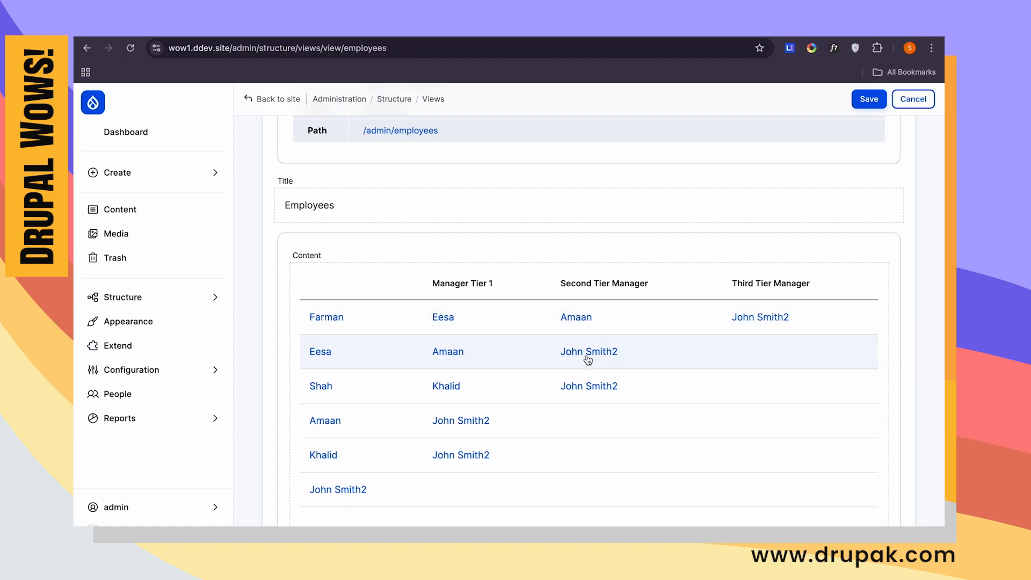
{"action": "scroll", "coordinate": [322, 376], "scroll_direction": "down", "scroll_amount": 1}
{"action": "scroll", "coordinate": [317, 378], "scroll_direction": "up", "scroll_amount": 10}
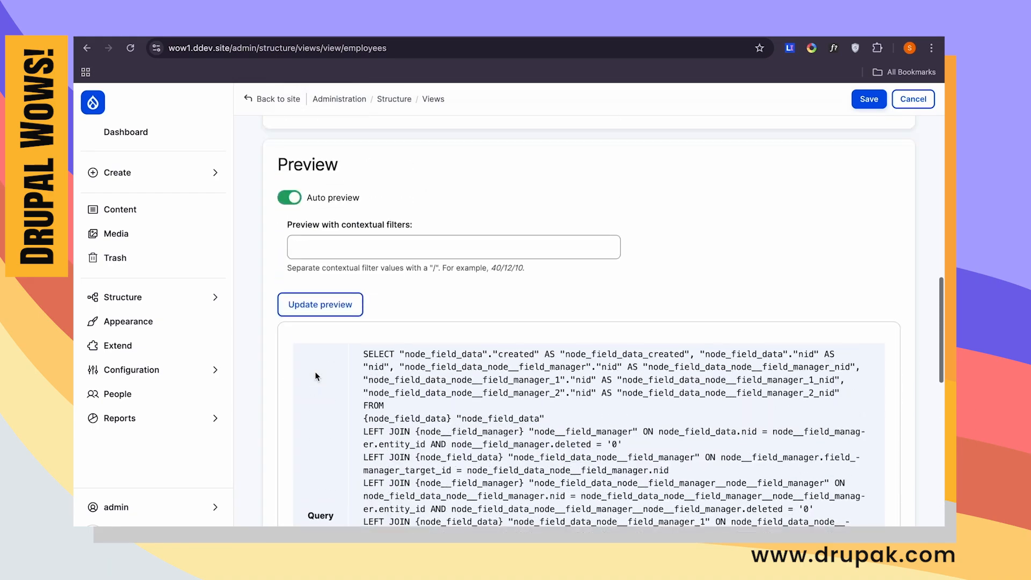
{"action": "scroll", "coordinate": [317, 376], "scroll_direction": "up", "scroll_amount": 10}
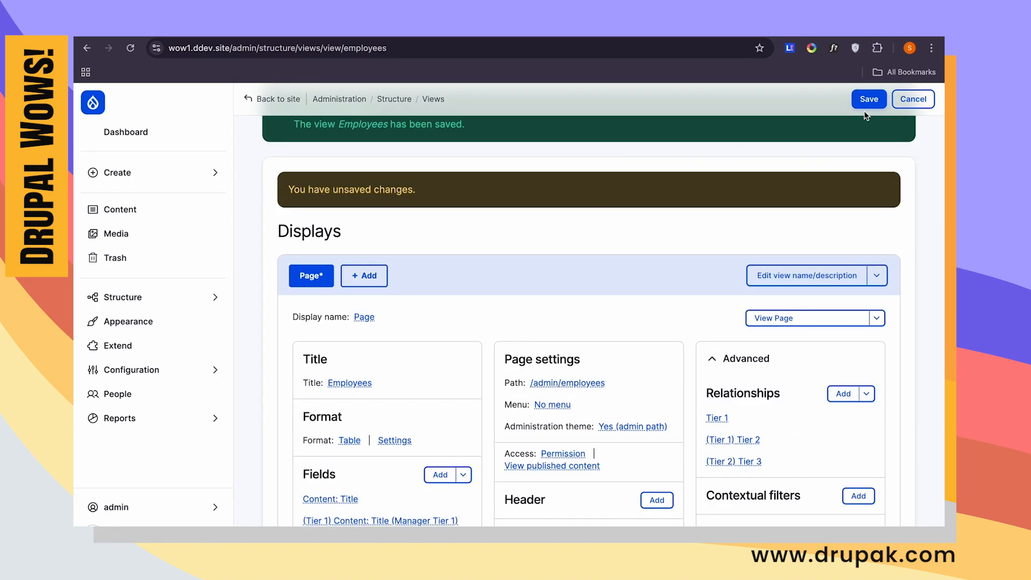
{"action": "left_click", "coordinate": [869, 99]}
{"action": "scroll", "coordinate": [601, 295], "scroll_direction": "down", "scroll_amount": 2}
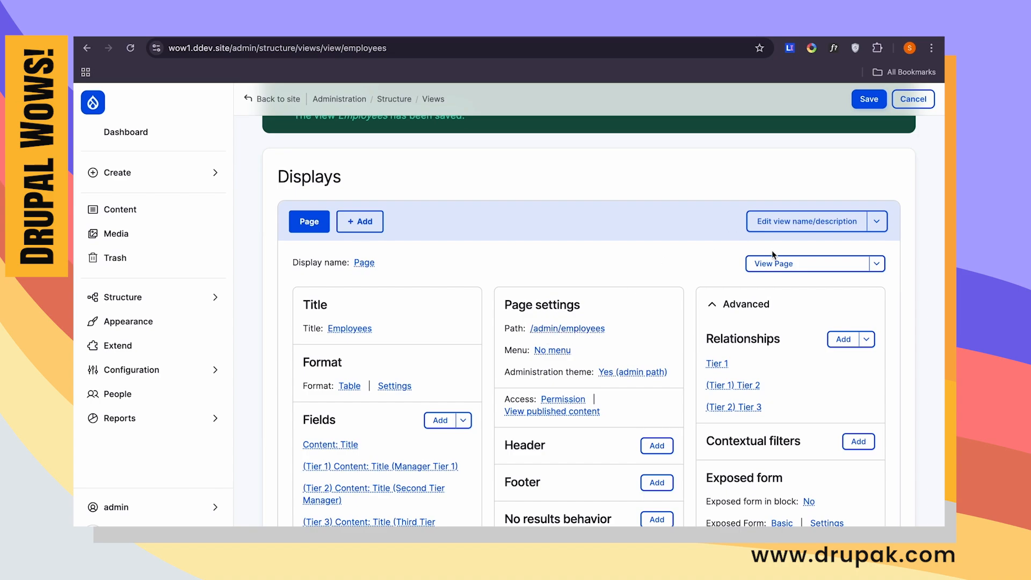
{"action": "left_click", "coordinate": [781, 264]}
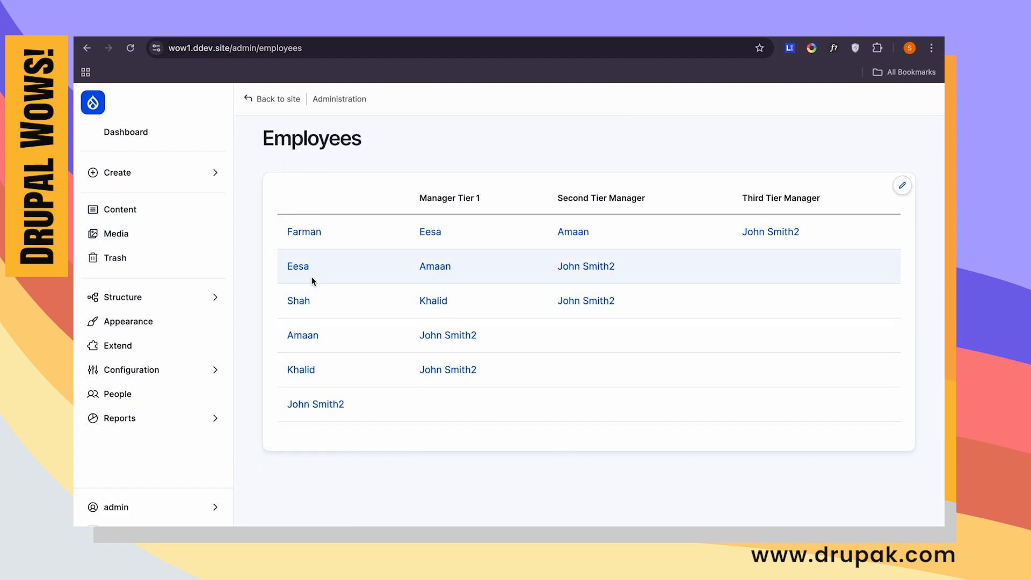
- Start a new Employee content item and name it "Super Boss"
{"action": "mouse_move", "coordinate": [205, 172]}
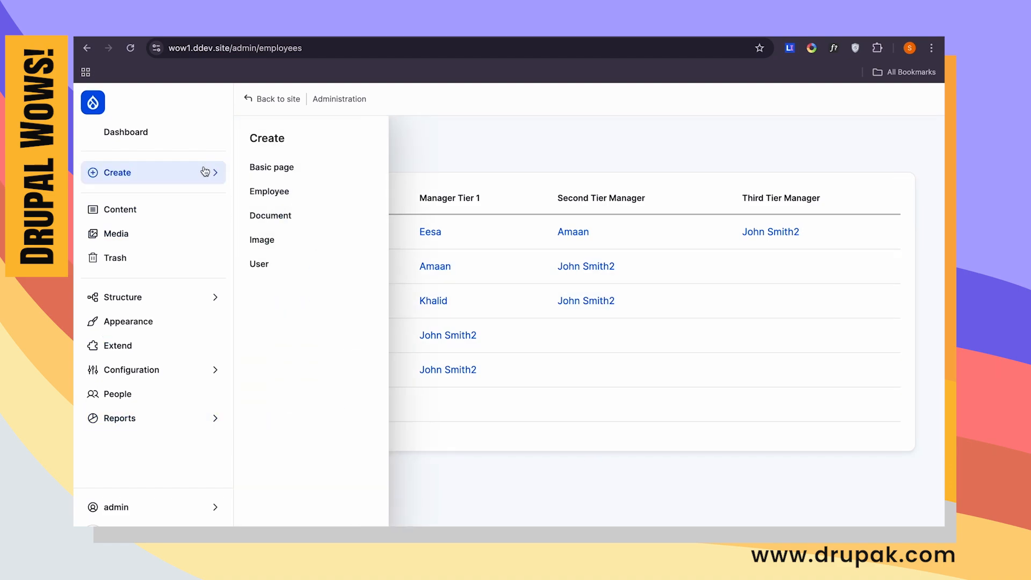
{"action": "left_click", "coordinate": [266, 192]}
{"action": "left_click", "coordinate": [315, 216]}
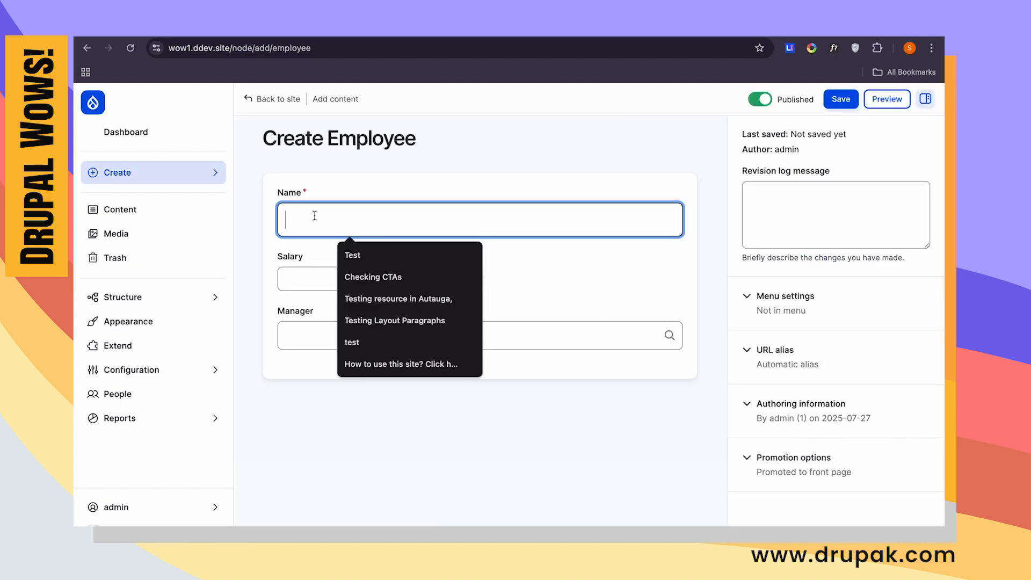
{"action": "key", "text": "Caps_Lock"}
{"action": "type", "text": "S"}
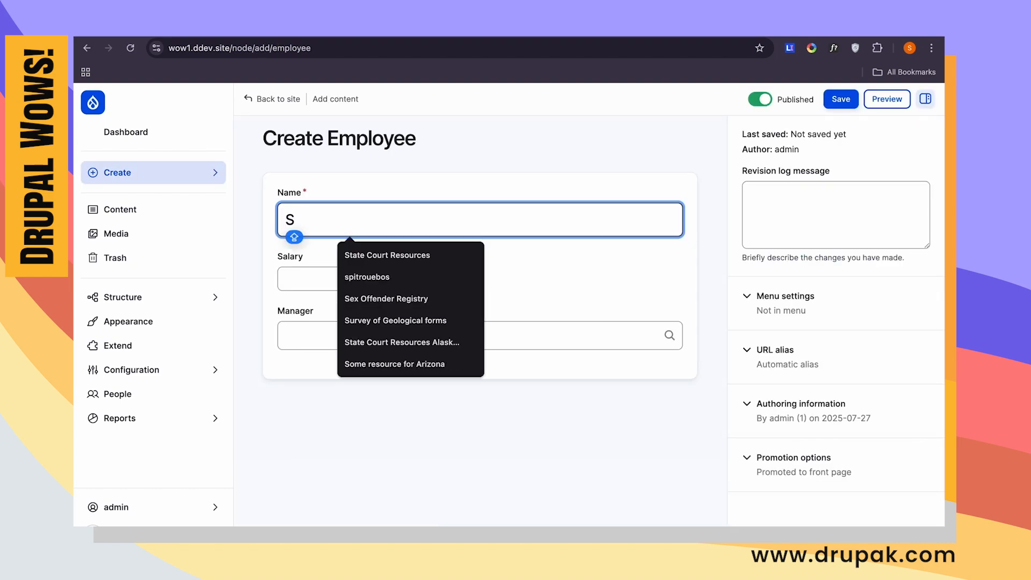
{"action": "type", "text": "uper Boss2"}
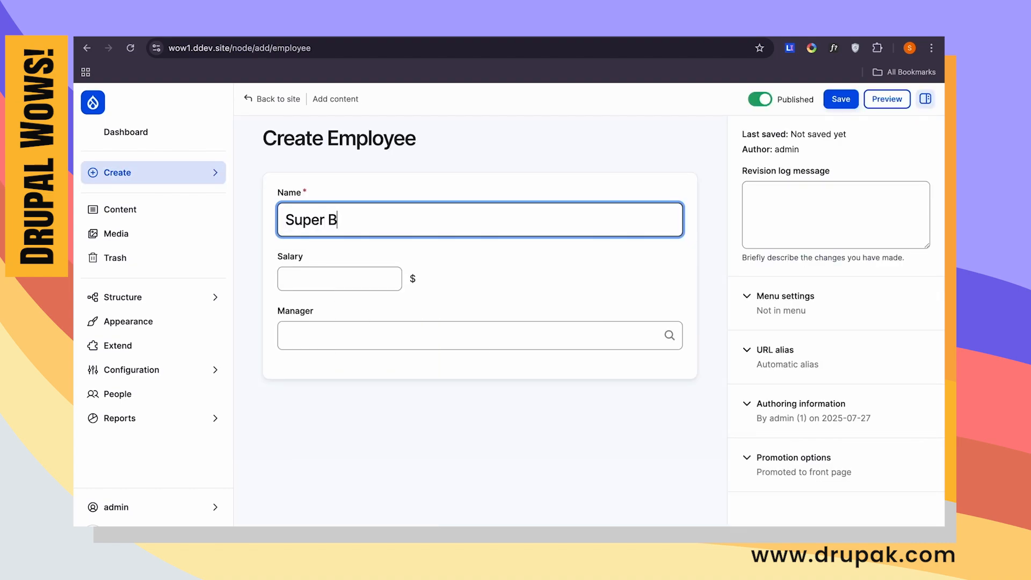
{"action": "left_click", "coordinate": [329, 287]}
{"action": "left_click", "coordinate": [403, 227]}
{"action": "key", "text": "BackSpace"}
- Set the new employee's salary to 23423423, leave the manager empty and save the item
{"action": "key", "text": "Tab"}
{"action": "type", "text": "23423423"}
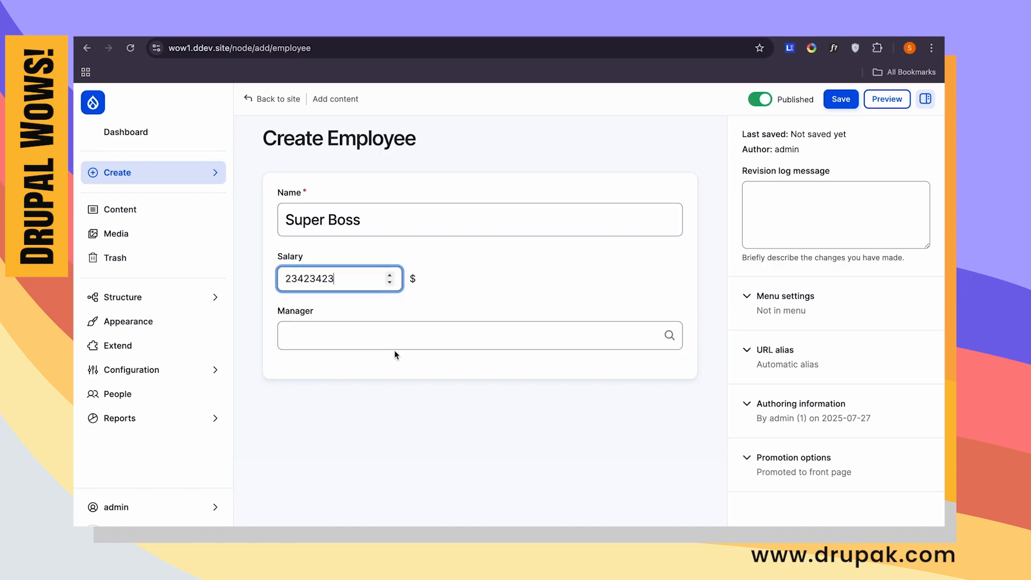
{"action": "left_click", "coordinate": [845, 97]}
- Open the existing employee without a manager for editing from the content list and remove the trailing "2" from the name
{"action": "left_click", "coordinate": [133, 215]}
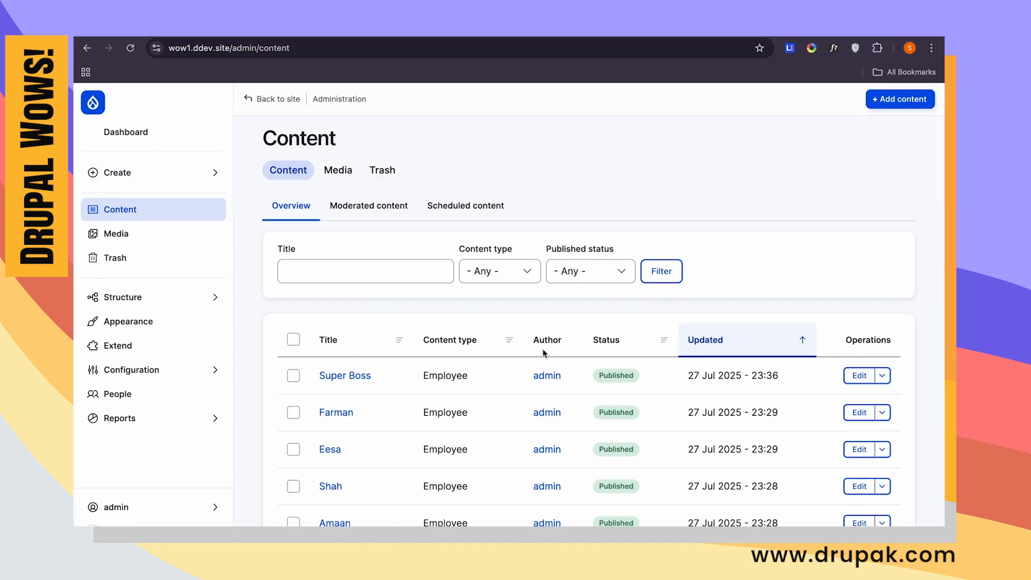
{"action": "scroll", "coordinate": [542, 349], "scroll_direction": "down", "scroll_amount": 5}
{"action": "left_click", "coordinate": [861, 340]}
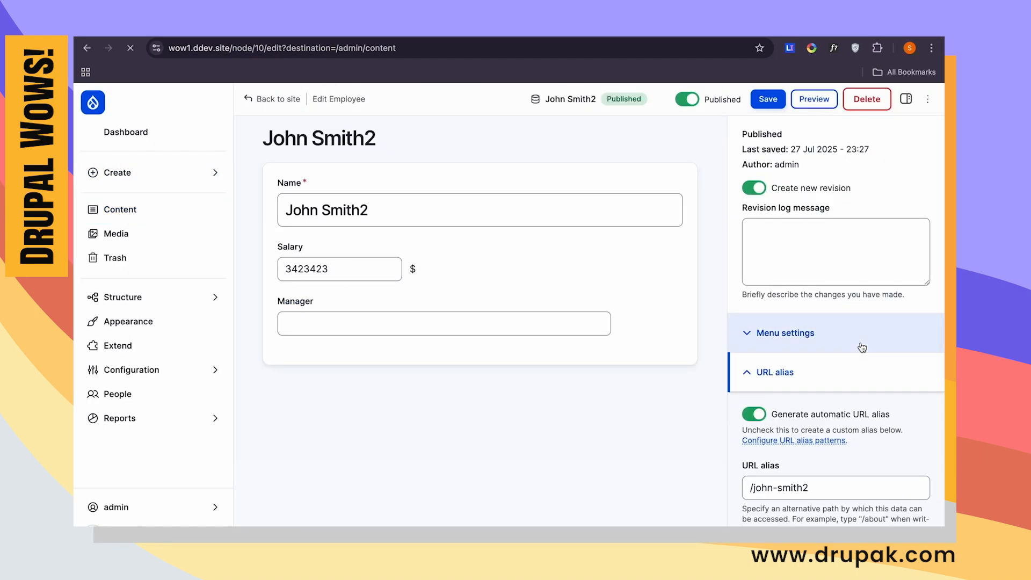
{"action": "left_click", "coordinate": [396, 219]}
{"action": "key", "text": "BackSpace"}
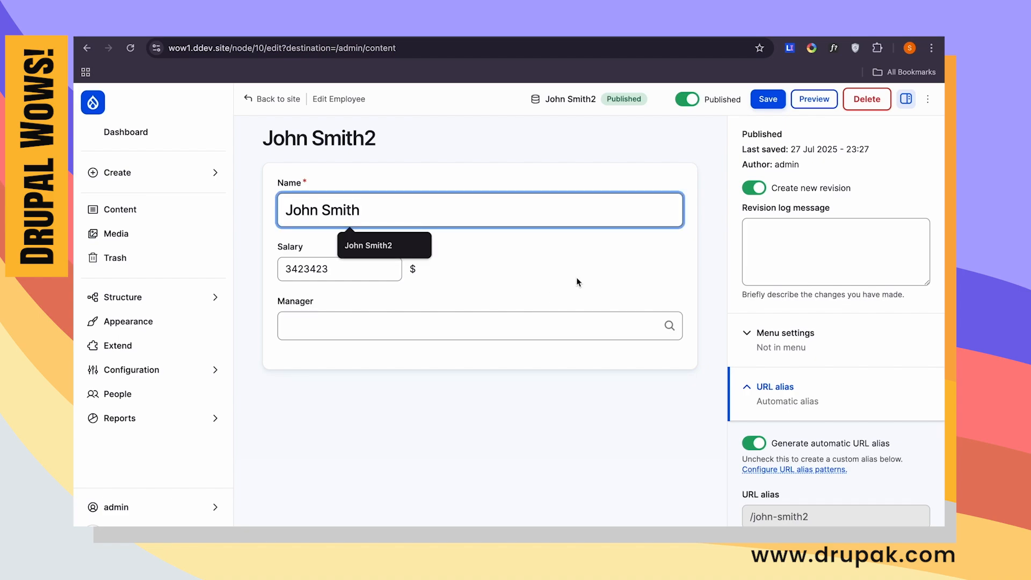
- Assign "Super Boss" as this employee's manager and save the item
{"action": "left_click", "coordinate": [498, 320]}
{"action": "type", "text": "su"}
{"action": "left_click", "coordinate": [440, 350]}
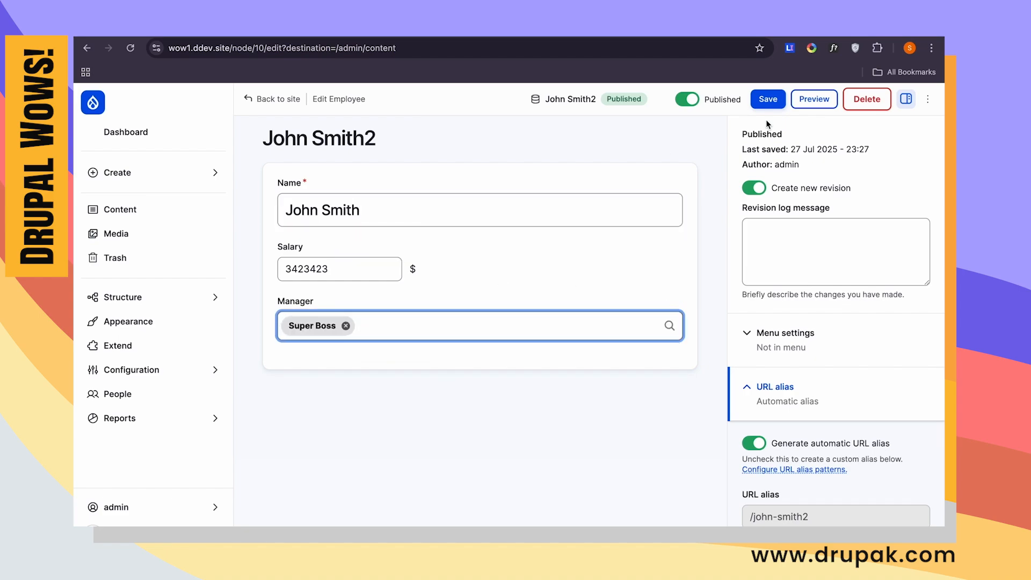
{"action": "left_click", "coordinate": [762, 100]}
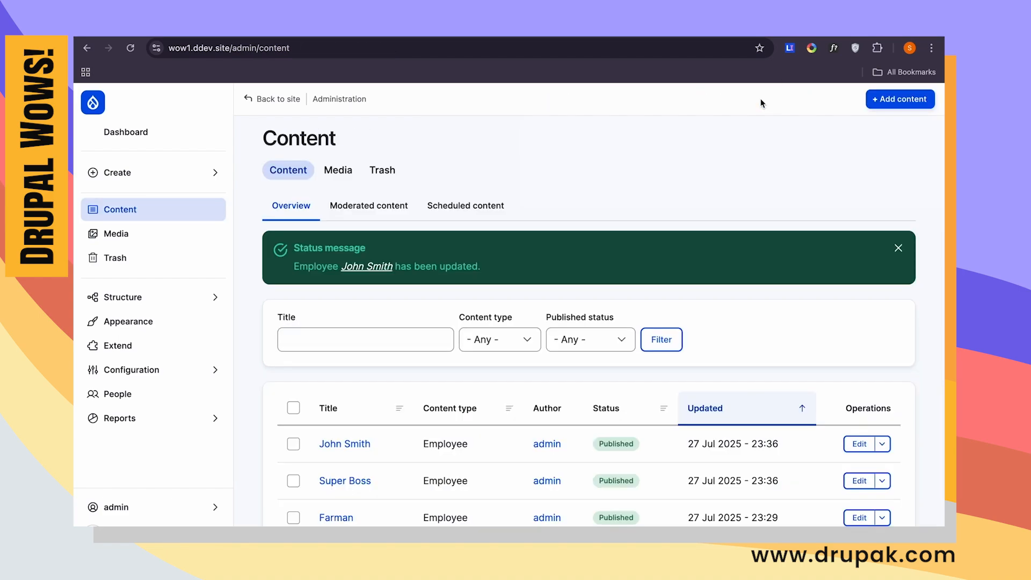
- Open the Employees listing at /admin/employees to examine the manager tiers
{"action": "left_click", "coordinate": [164, 177]}
{"action": "left_click", "coordinate": [256, 48]}
{"action": "double_click", "coordinate": [306, 47]}
{"action": "type", "text": "em"}
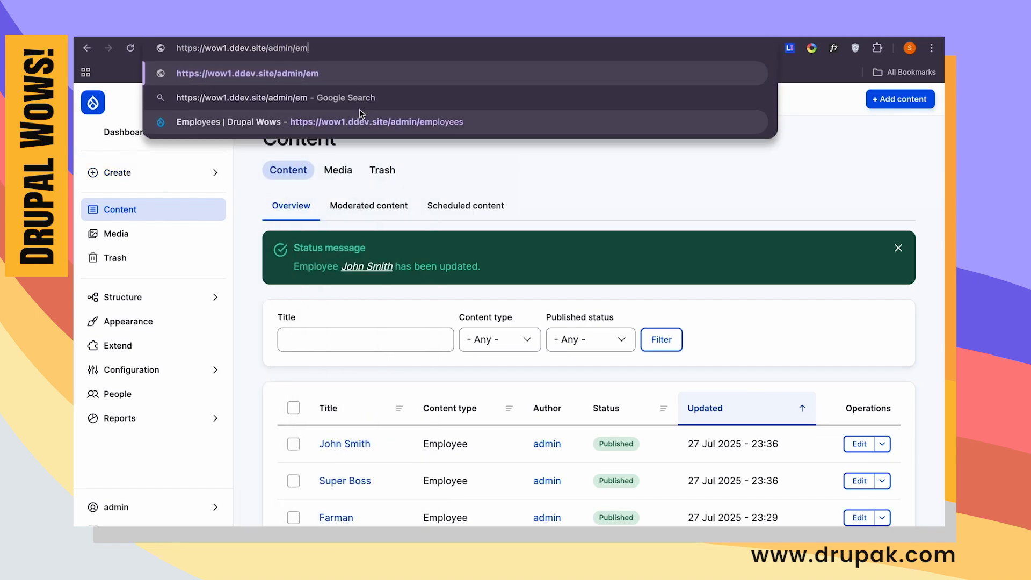
{"action": "left_click", "coordinate": [390, 128]}
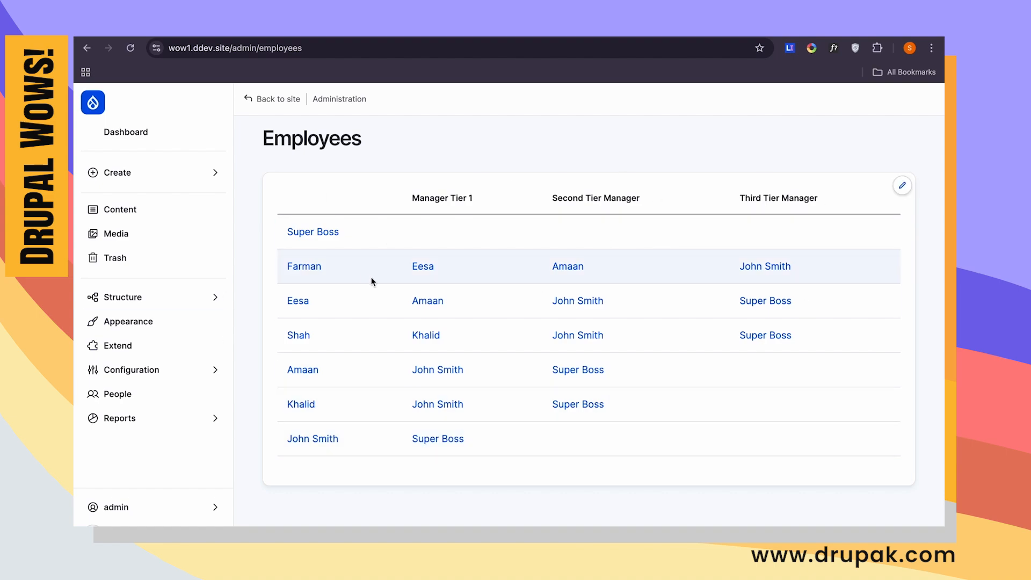
- Open the Employee content type's Manager field settings and examine its reference type options
{"action": "left_click", "coordinate": [160, 182]}
{"action": "left_click", "coordinate": [161, 297]}
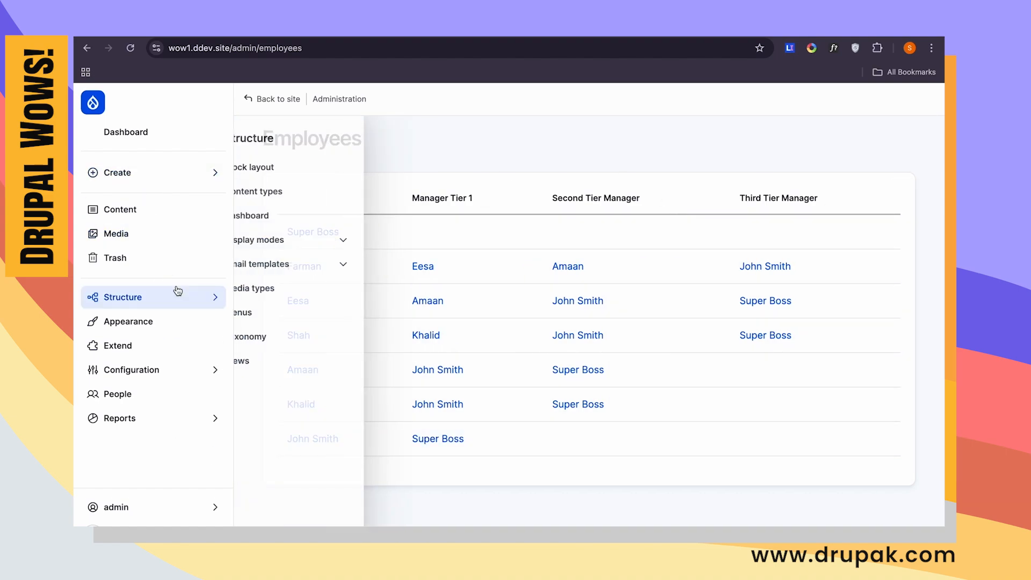
{"action": "left_click", "coordinate": [321, 193]}
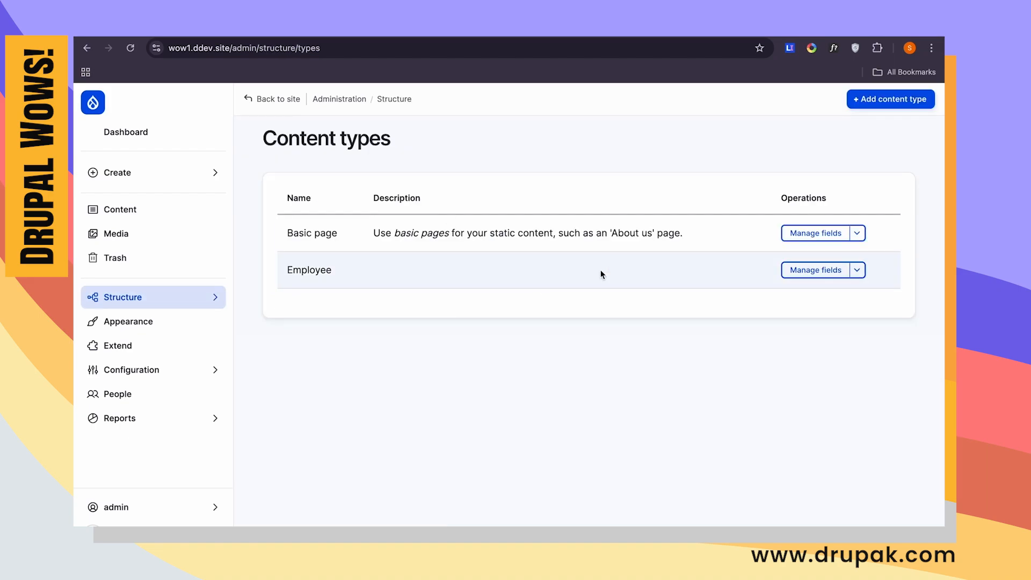
{"action": "left_click", "coordinate": [809, 270]}
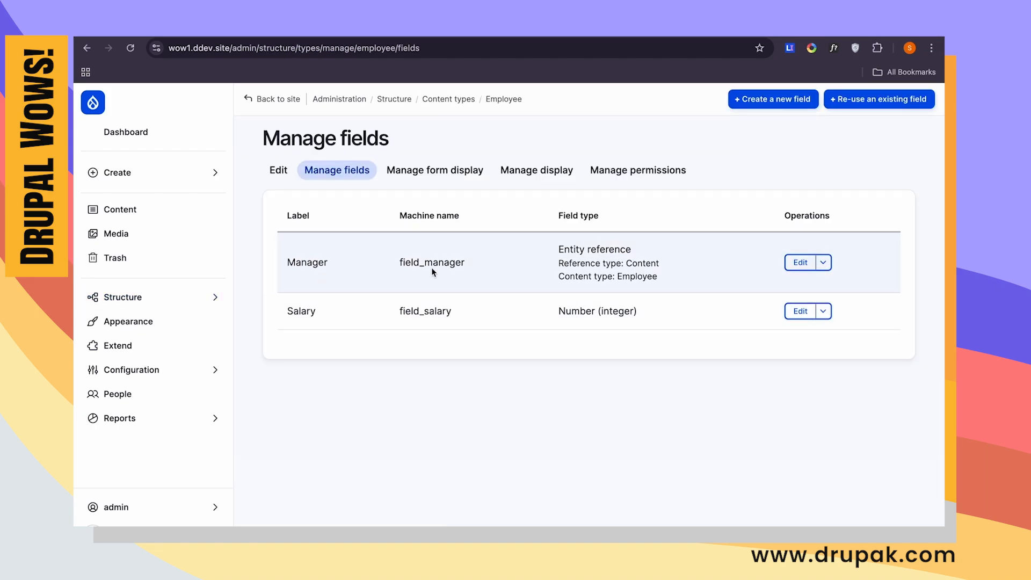
{"action": "double_click", "coordinate": [433, 266]}
{"action": "left_click", "coordinate": [801, 263]}
{"action": "scroll", "coordinate": [462, 330], "scroll_direction": "down", "scroll_amount": 5}
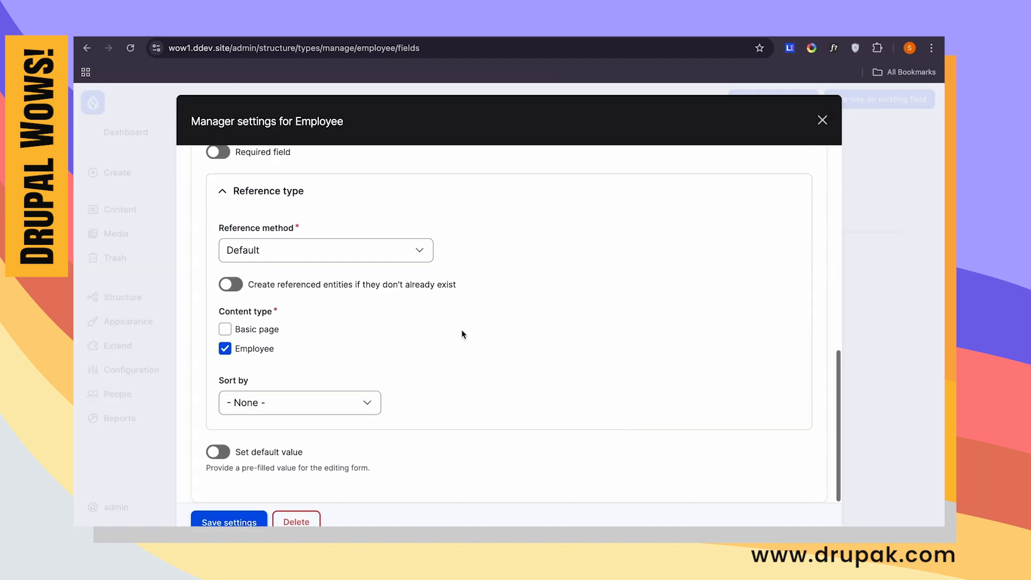